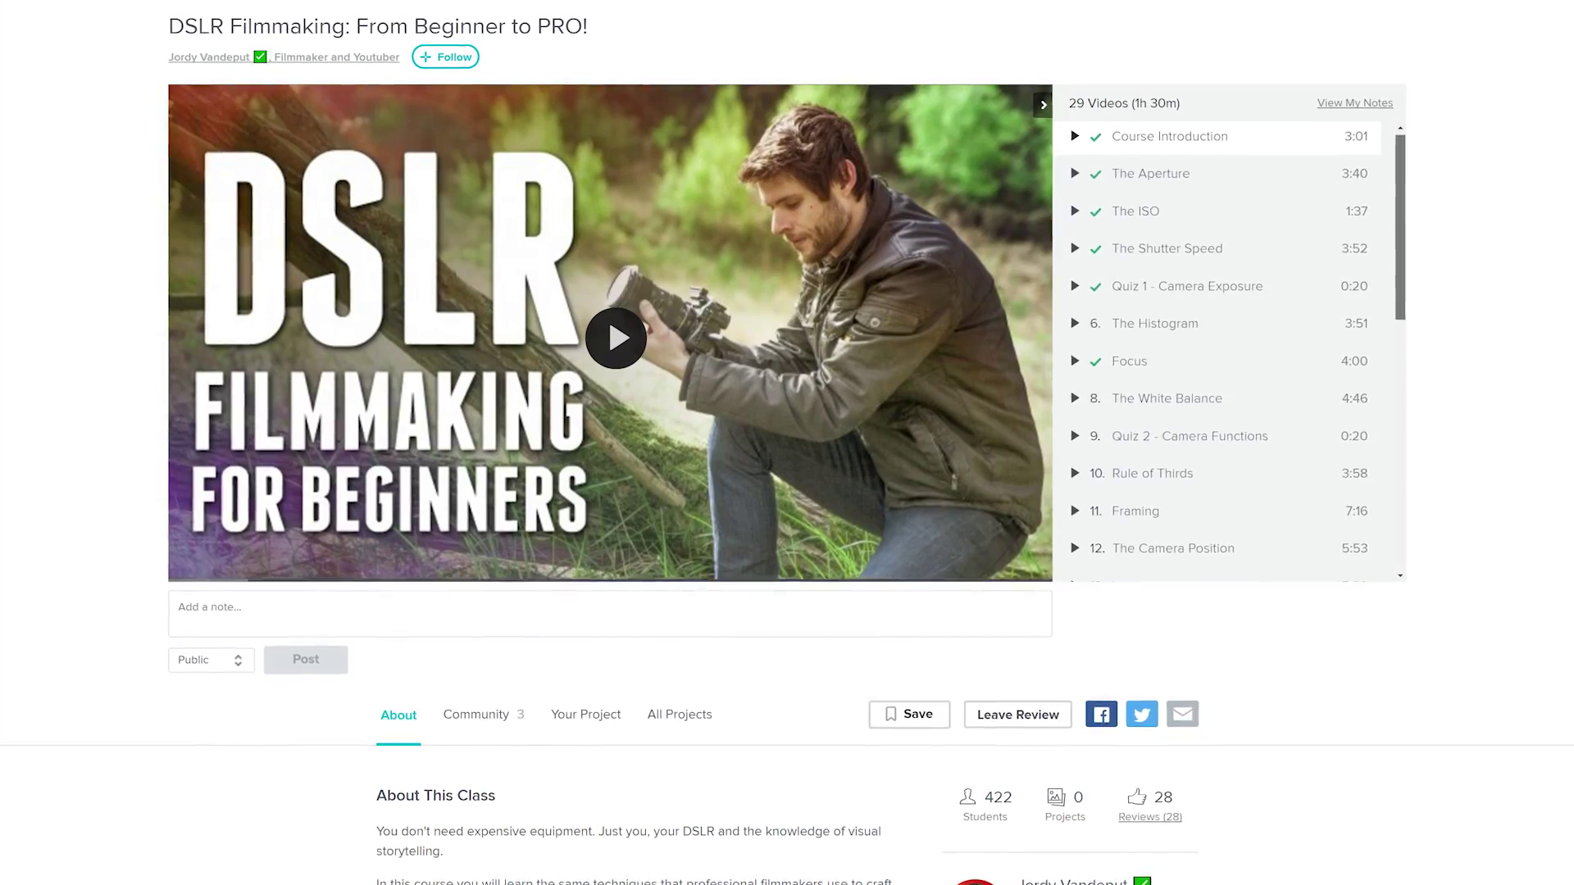
Apply Unsharp Mask to the woman's clip with a strong Amount and Radius 0.1.
scroll(1230, 361, down, 4)
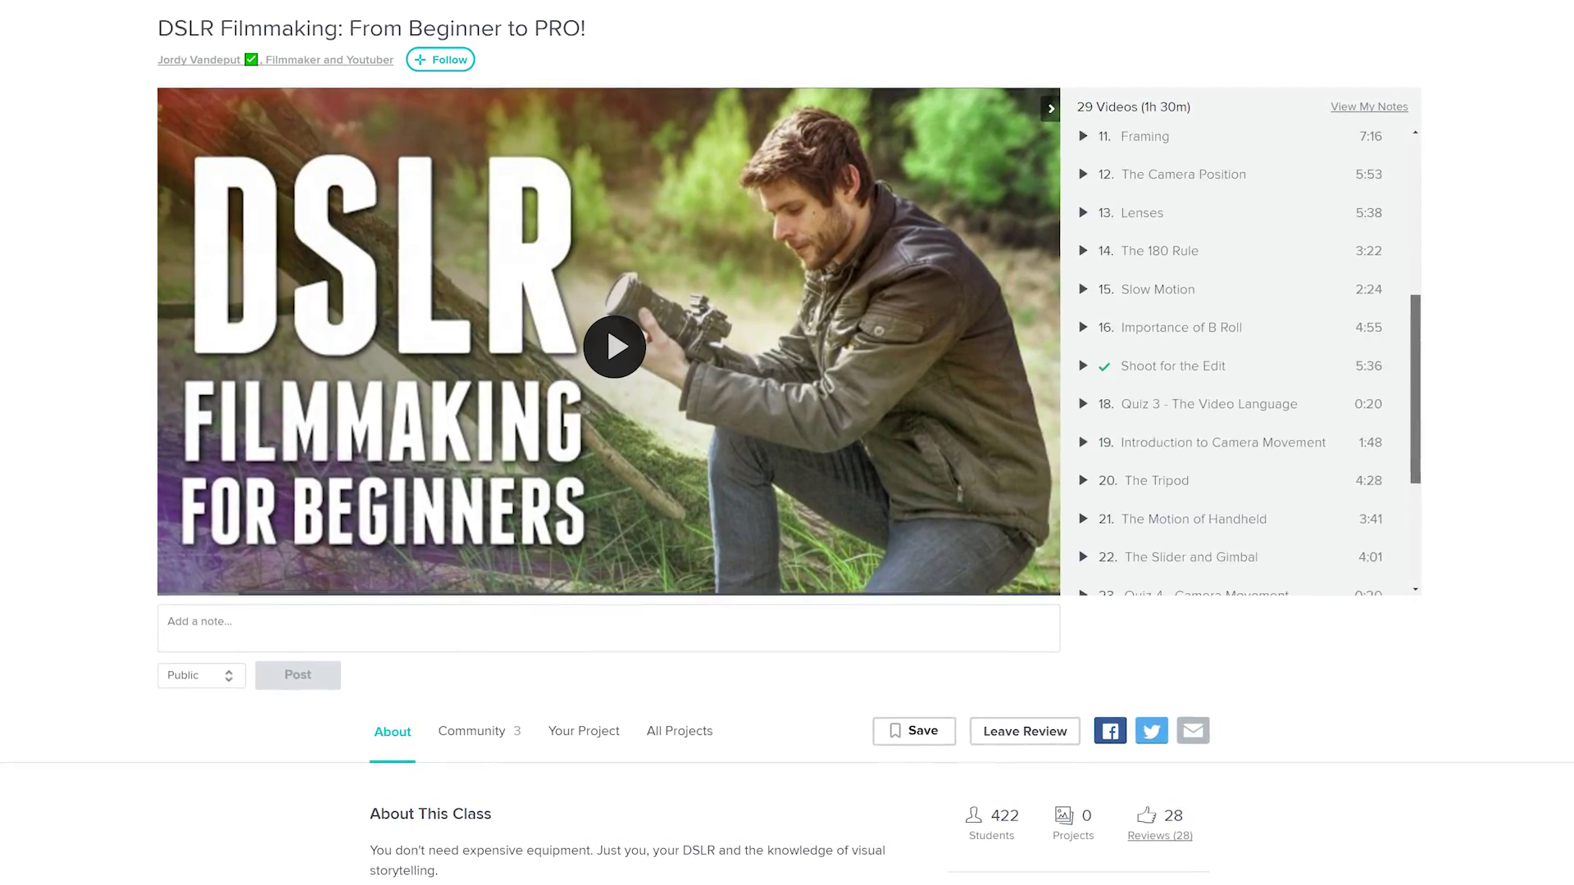
scroll(1242, 361, down, 3)
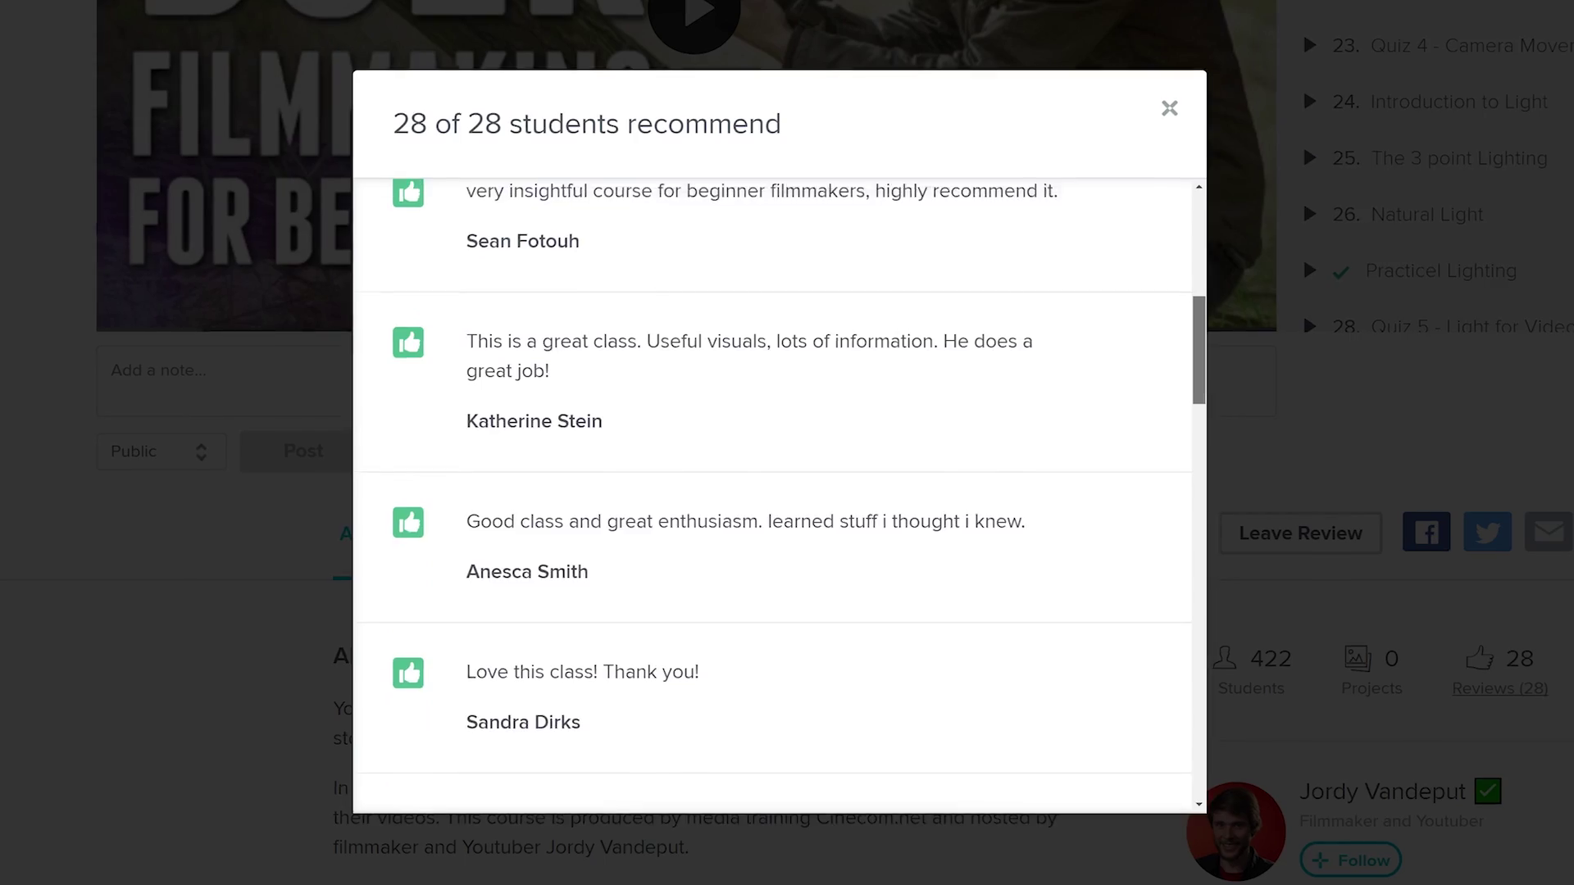
scroll(770, 492, up, 1)
scroll(770, 492, up, 4)
scroll(770, 492, up, 2)
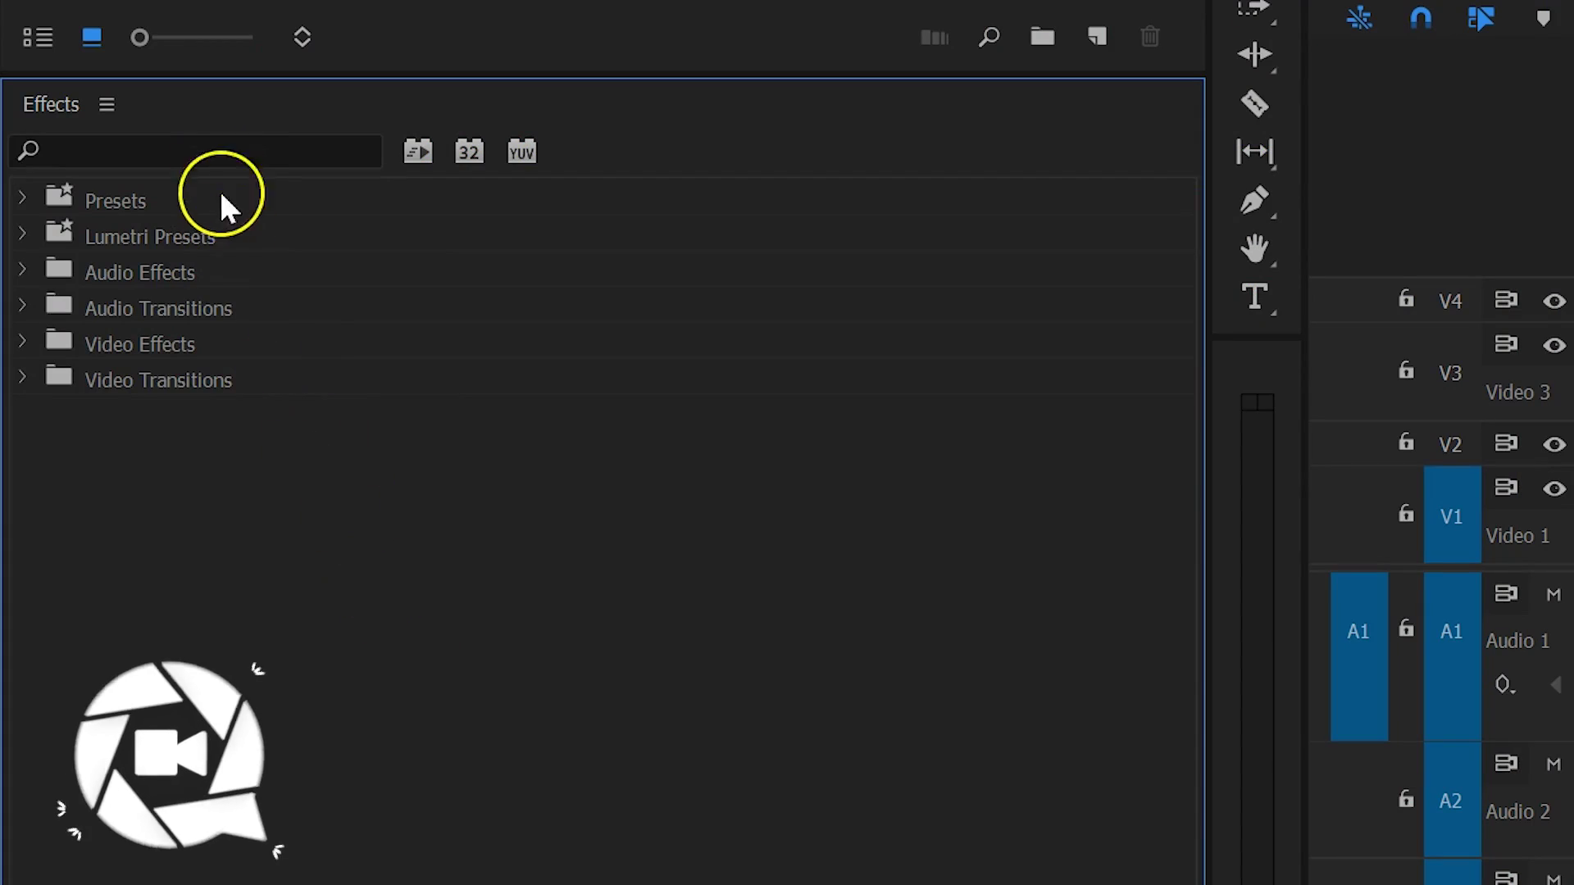
click(210, 155)
text(Unsharp Mask)
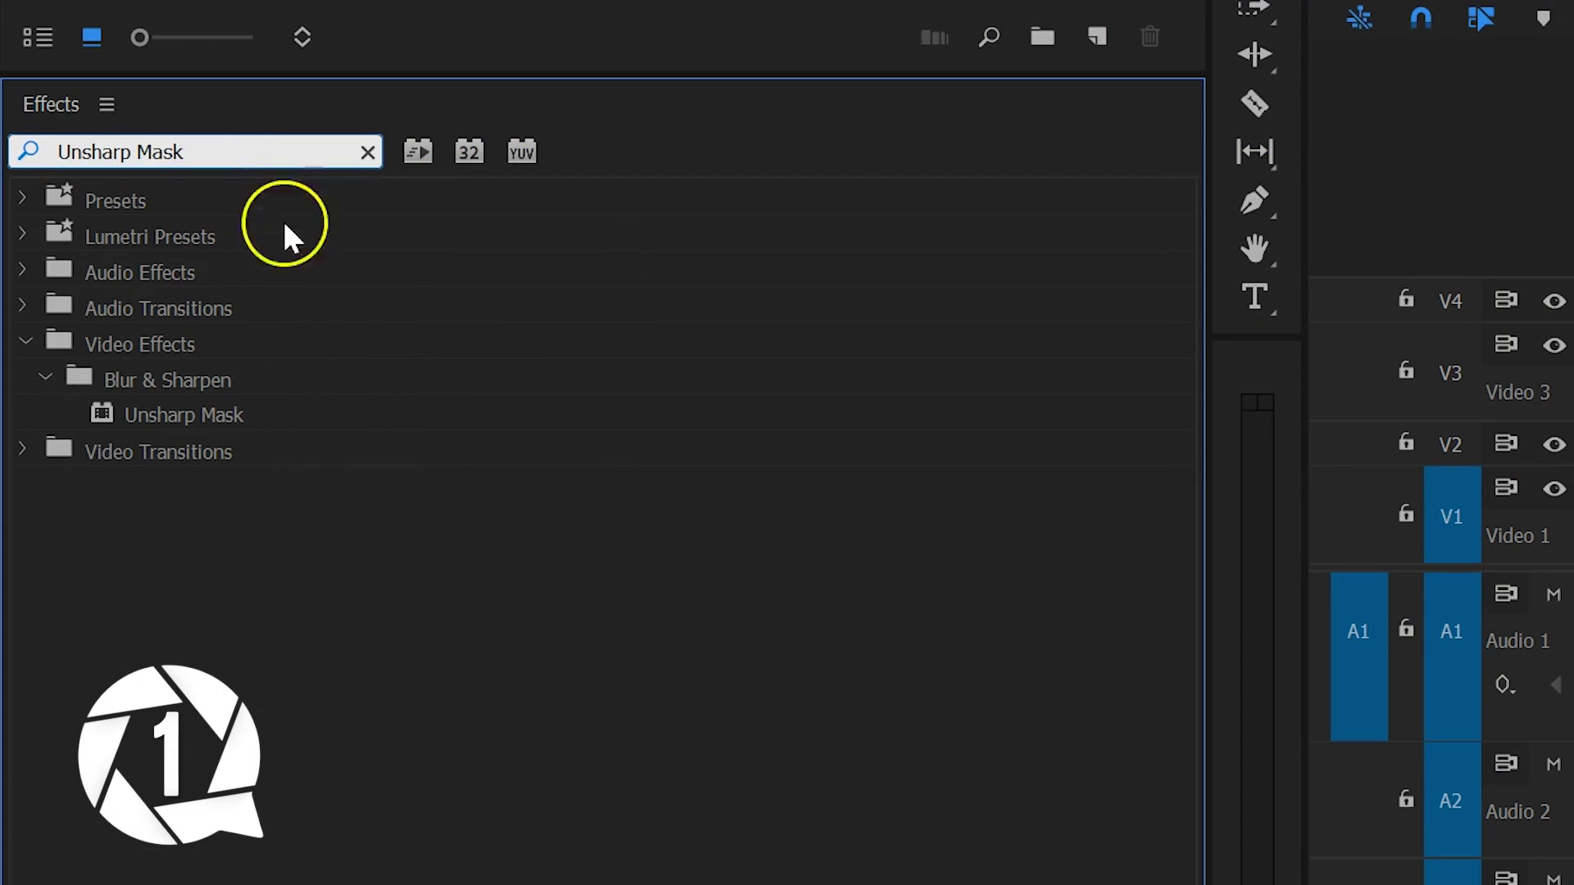
click(331, 418)
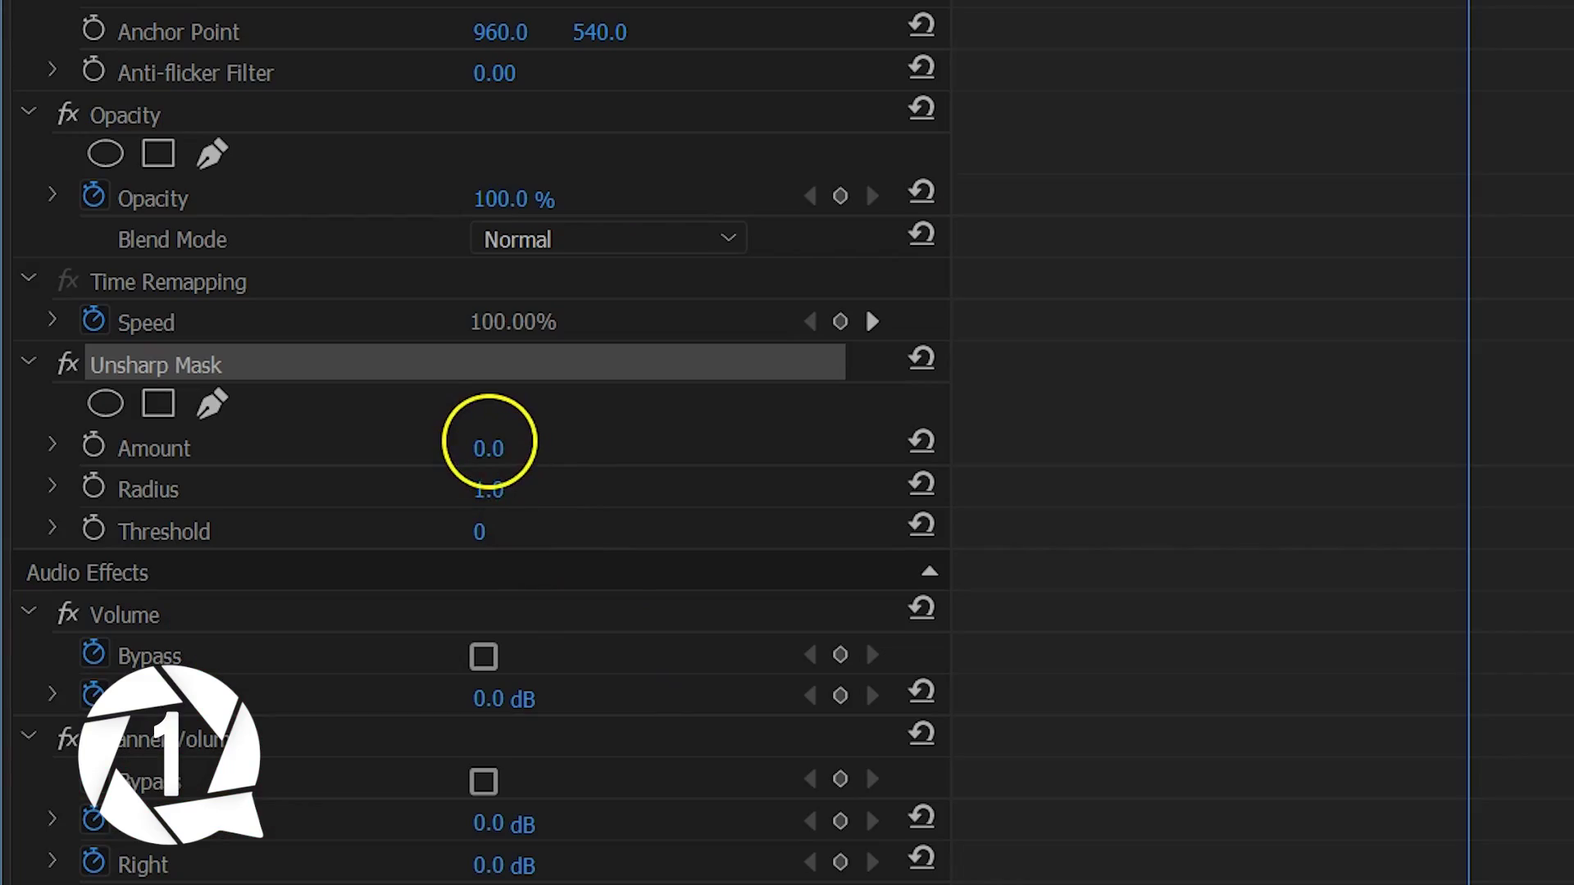
drag(574, 441, 938, 439)
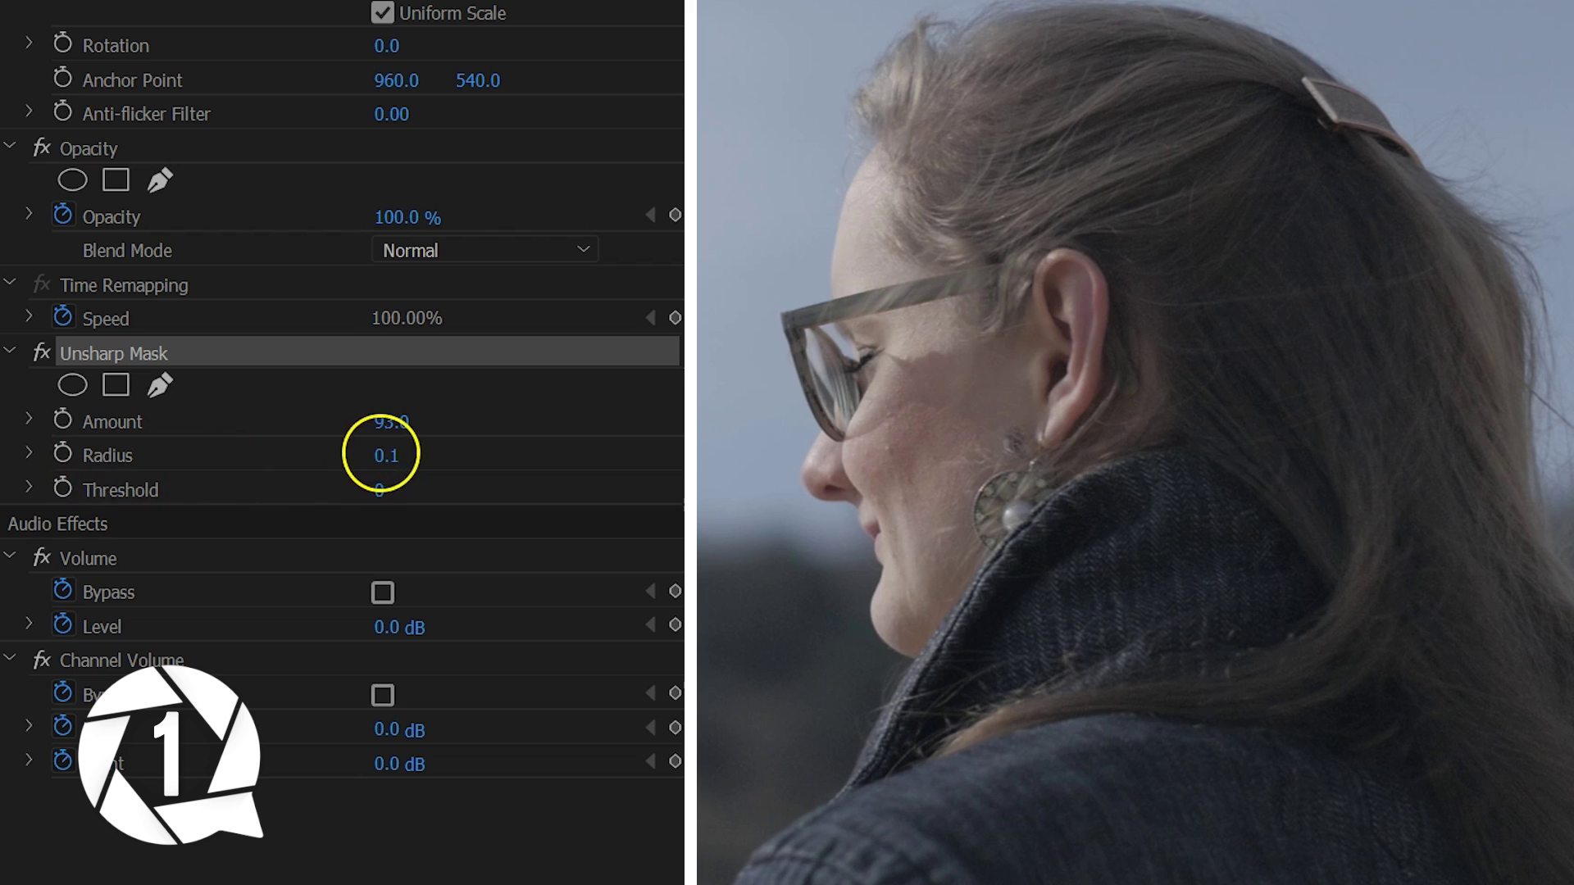
drag(435, 453, 399, 456)
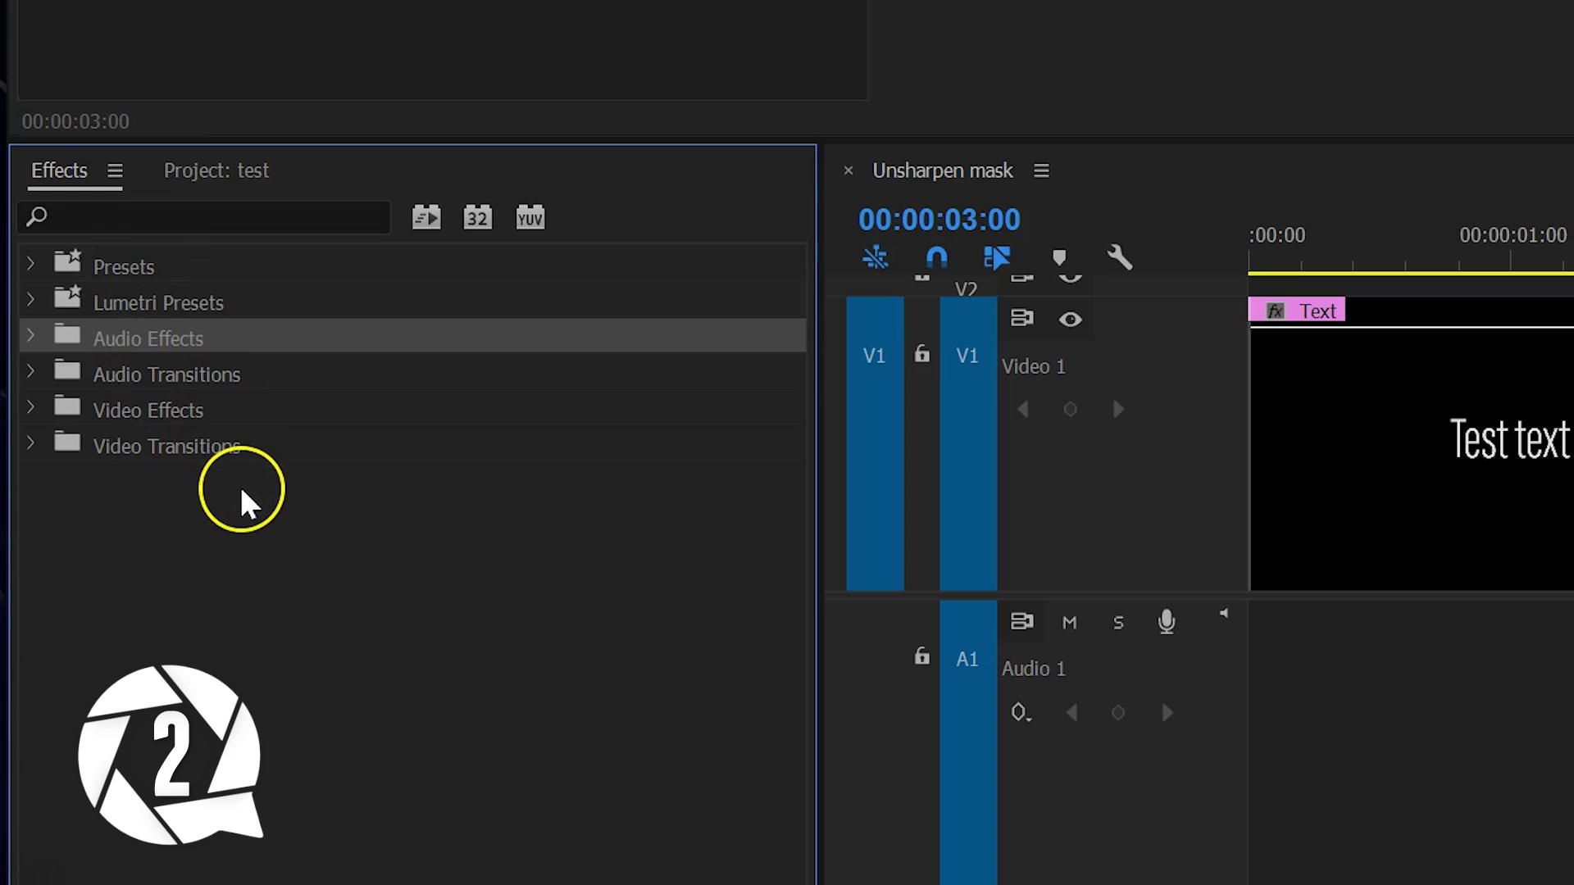
Apply Roughen Edges to the Text clip, trying Roughen Color before returning Edge Type to Roughen.
text(roughen edges)
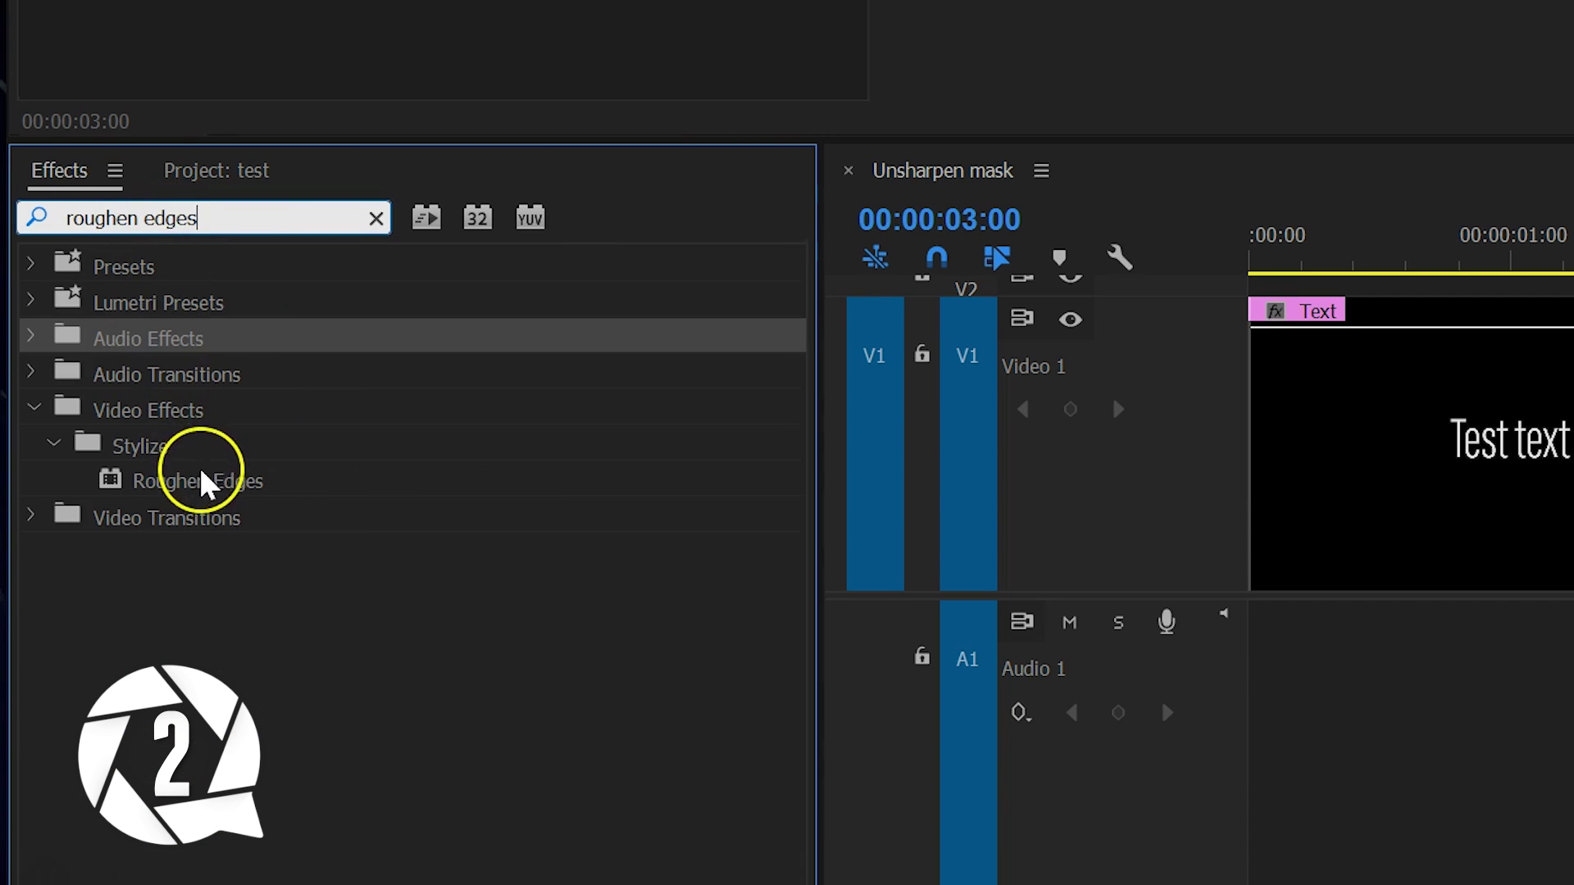
drag(205, 483, 1451, 468)
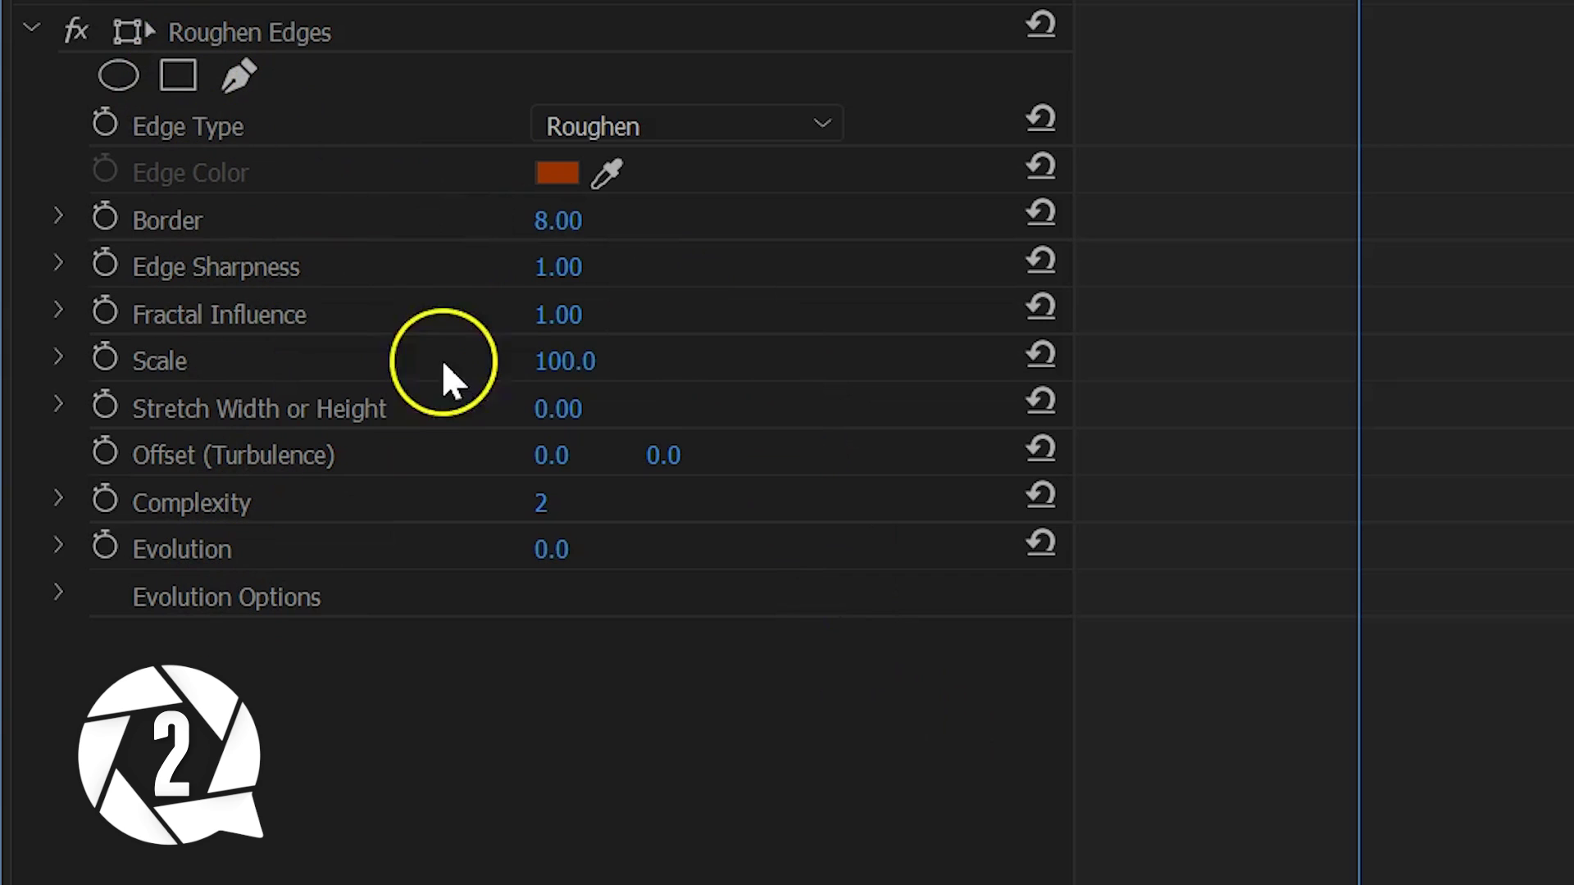
click(730, 123)
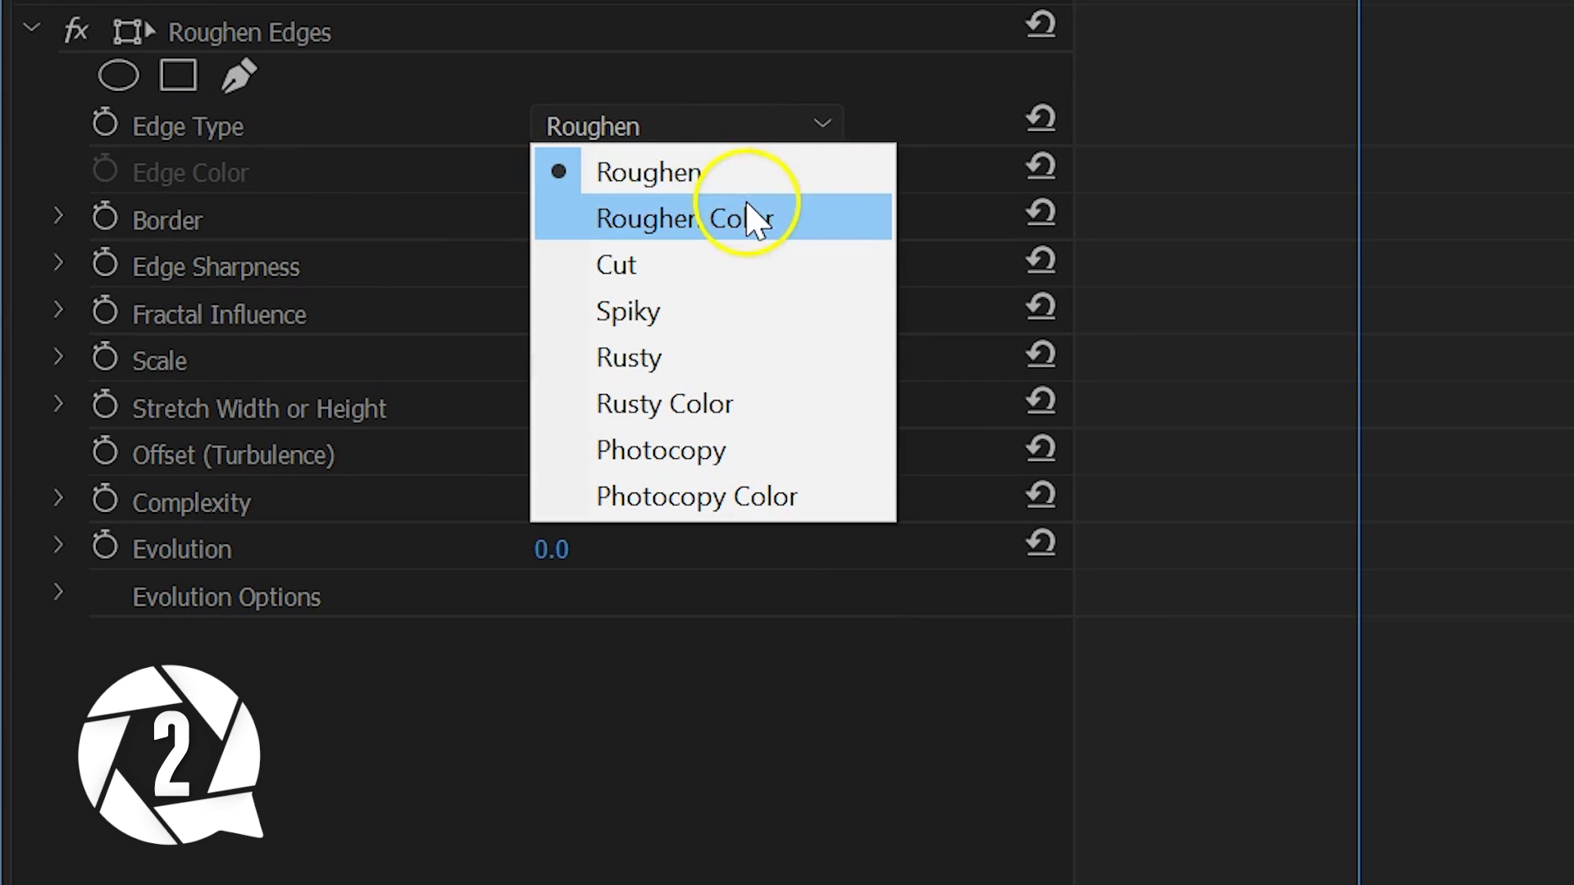
click(748, 218)
click(748, 128)
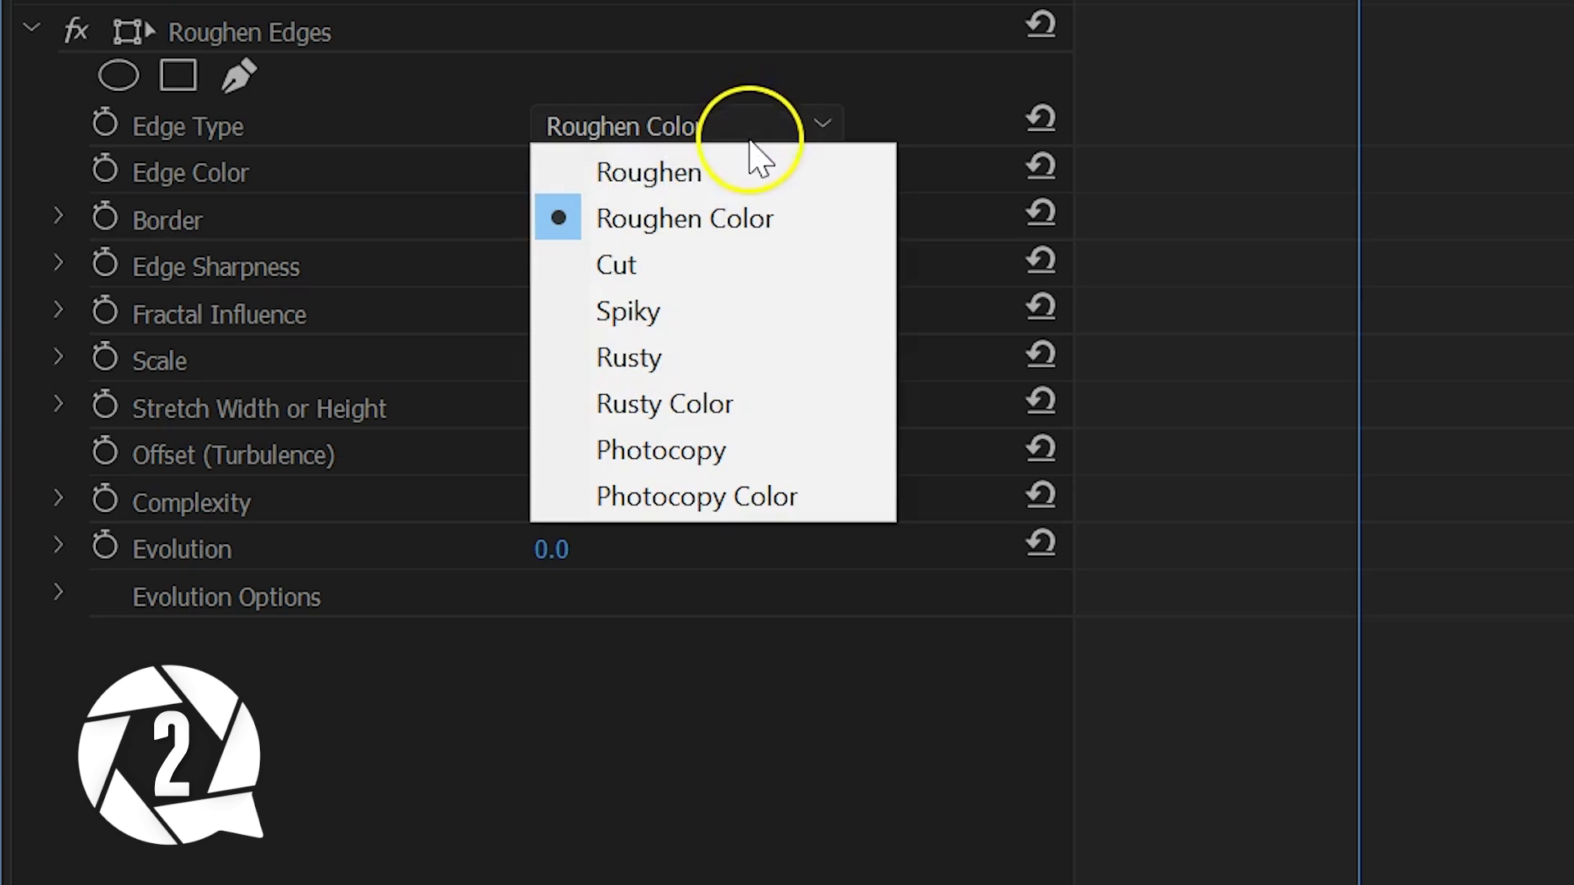
click(754, 173)
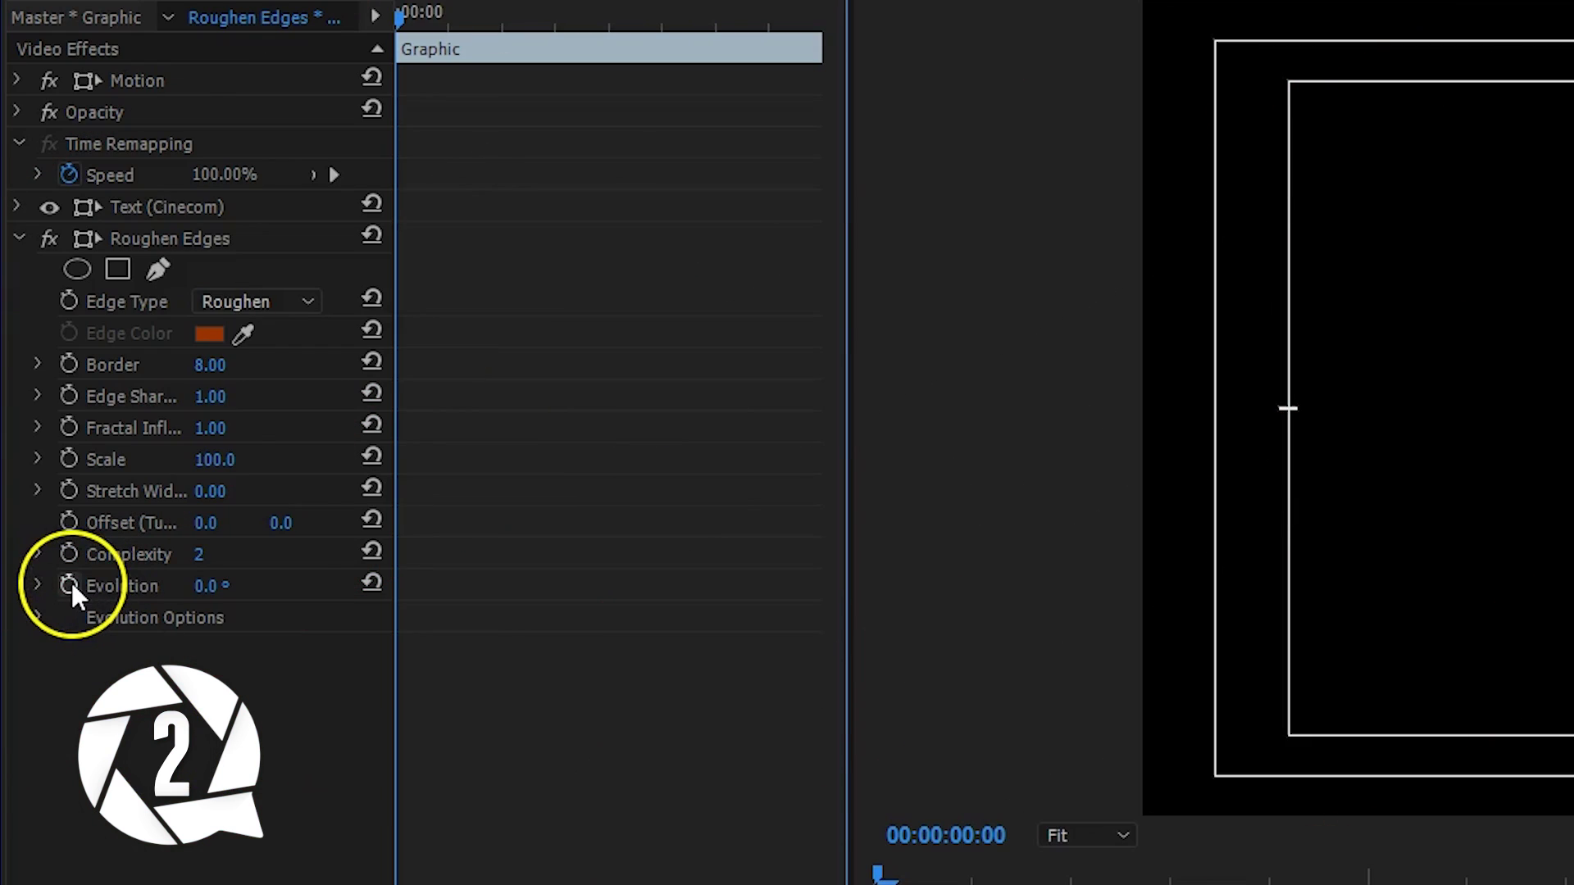
Keyframe Evolution, raising it at 00:00:02:15, and set Edge Type to Rusty Color.
click(68, 585)
drag(405, 12, 681, 16)
drag(214, 603, 404, 597)
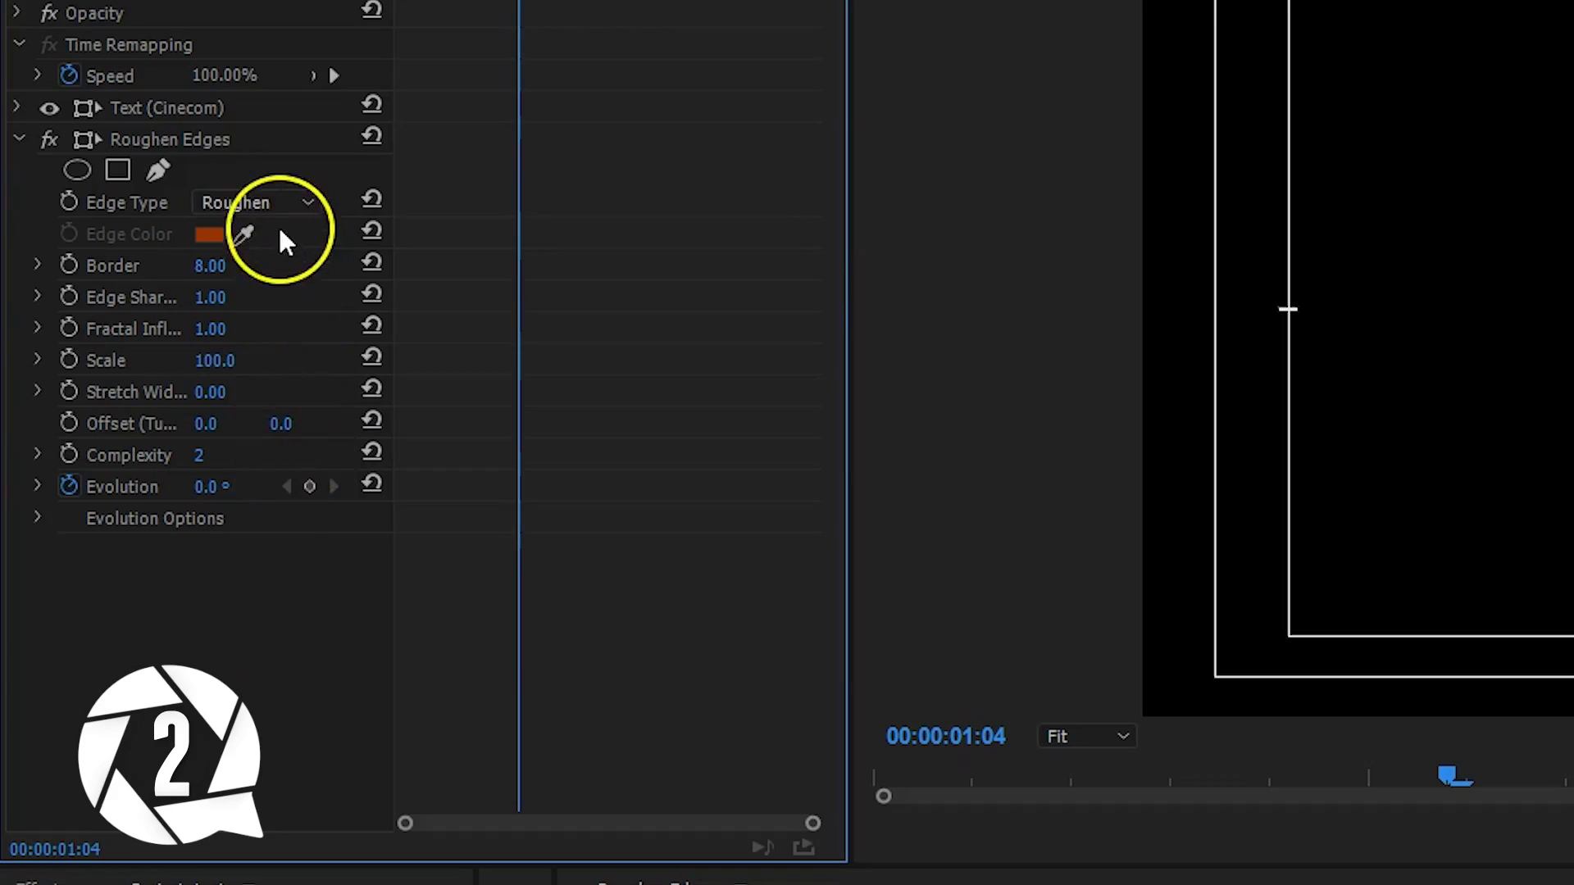
click(286, 204)
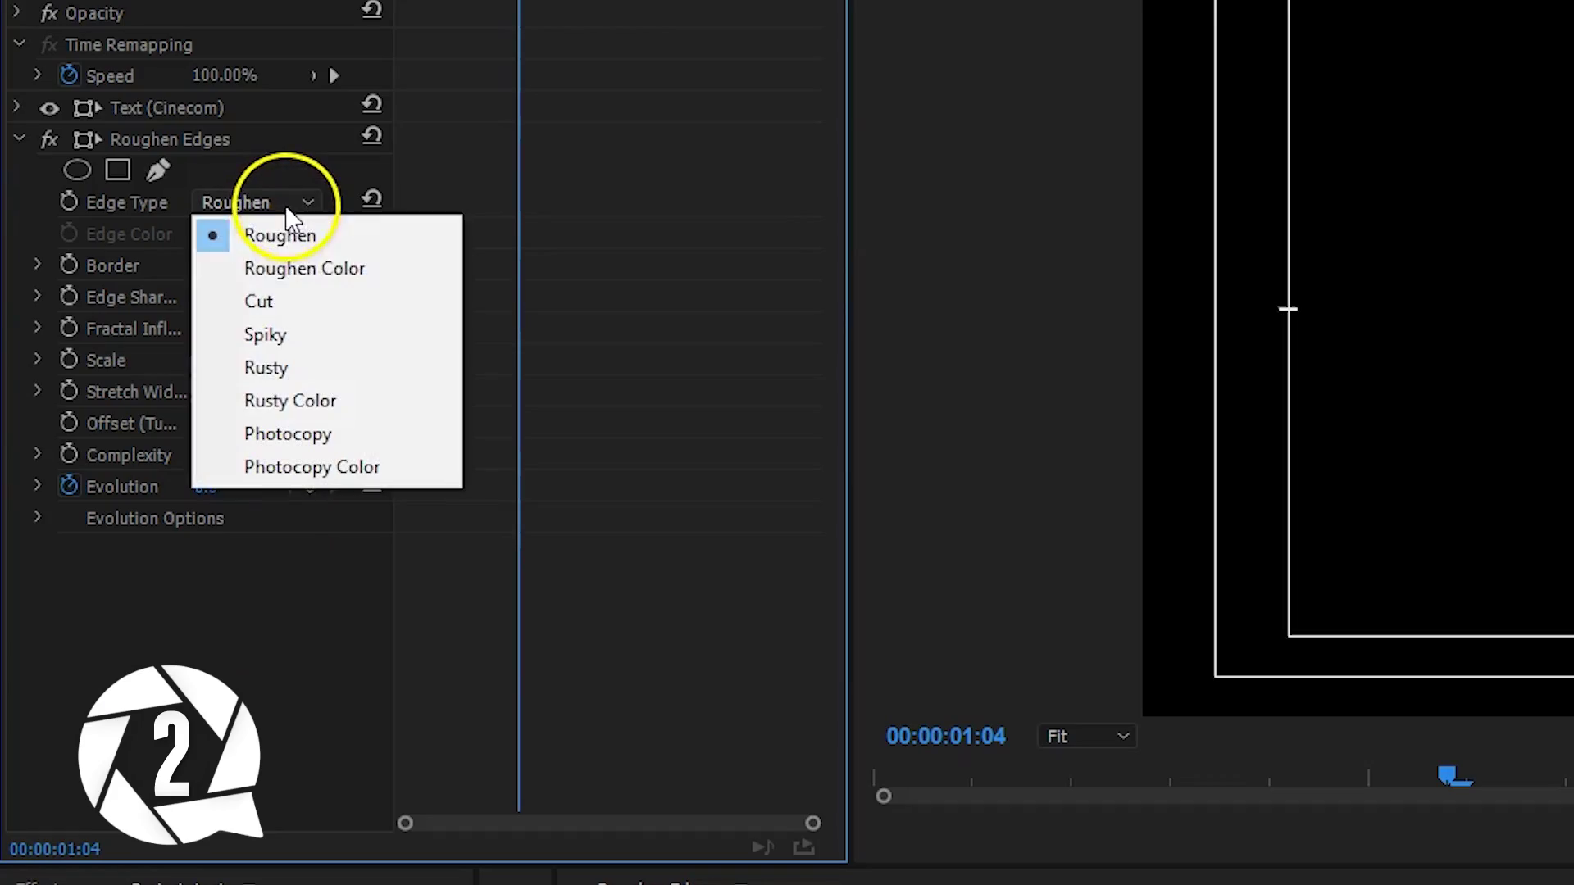
click(361, 400)
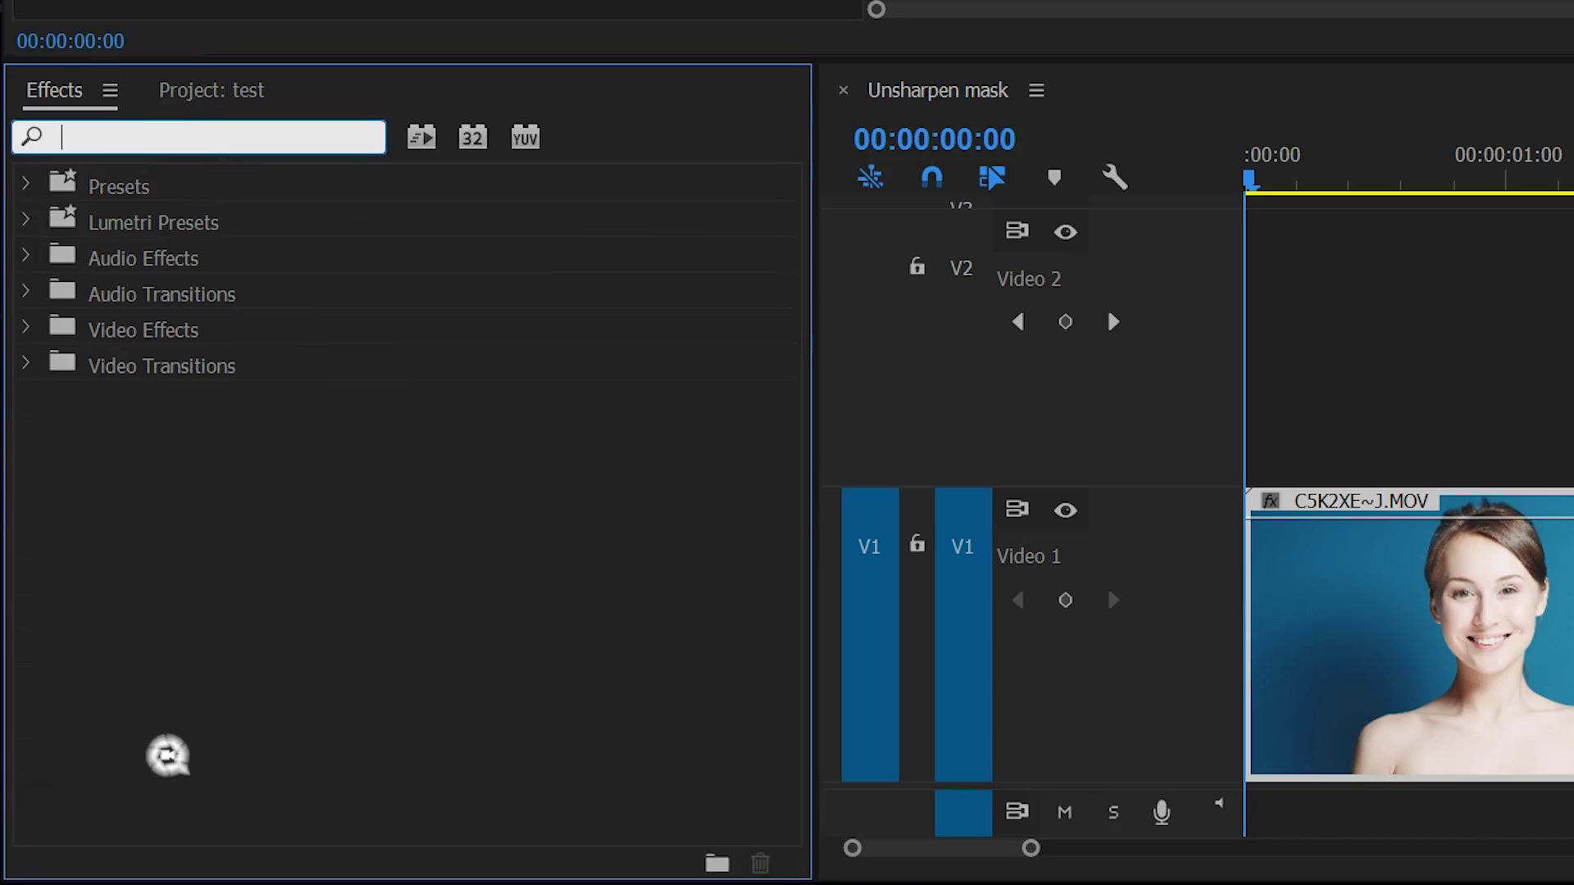
text(compound b)
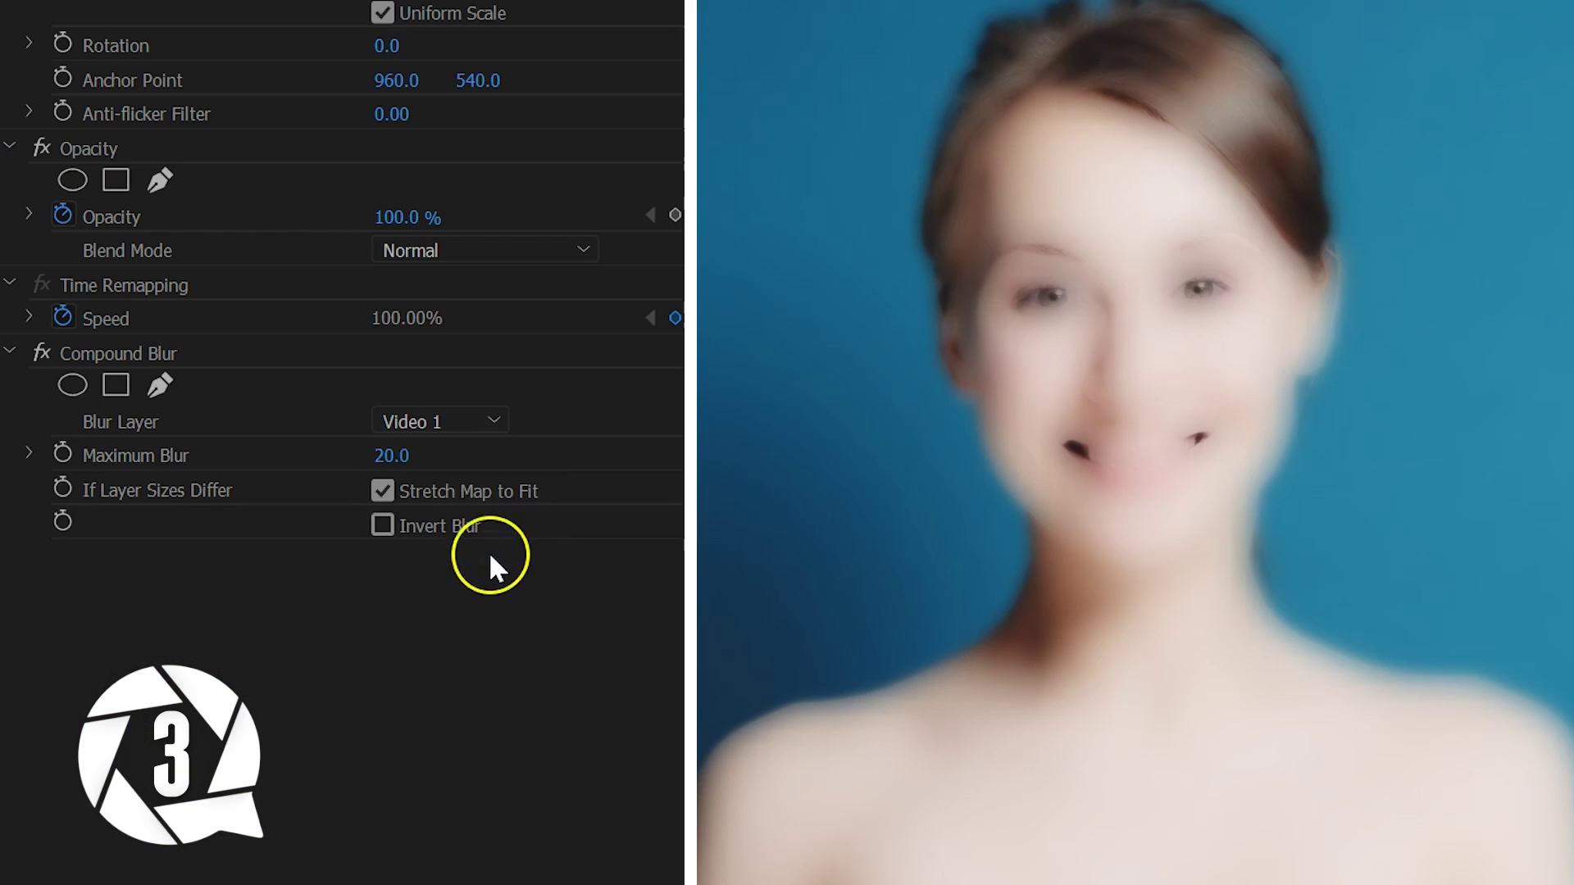
Raise Compound Blur's Maximum Blur to 52 and duplicate the portrait clip onto V2.
drag(398, 457, 327, 474)
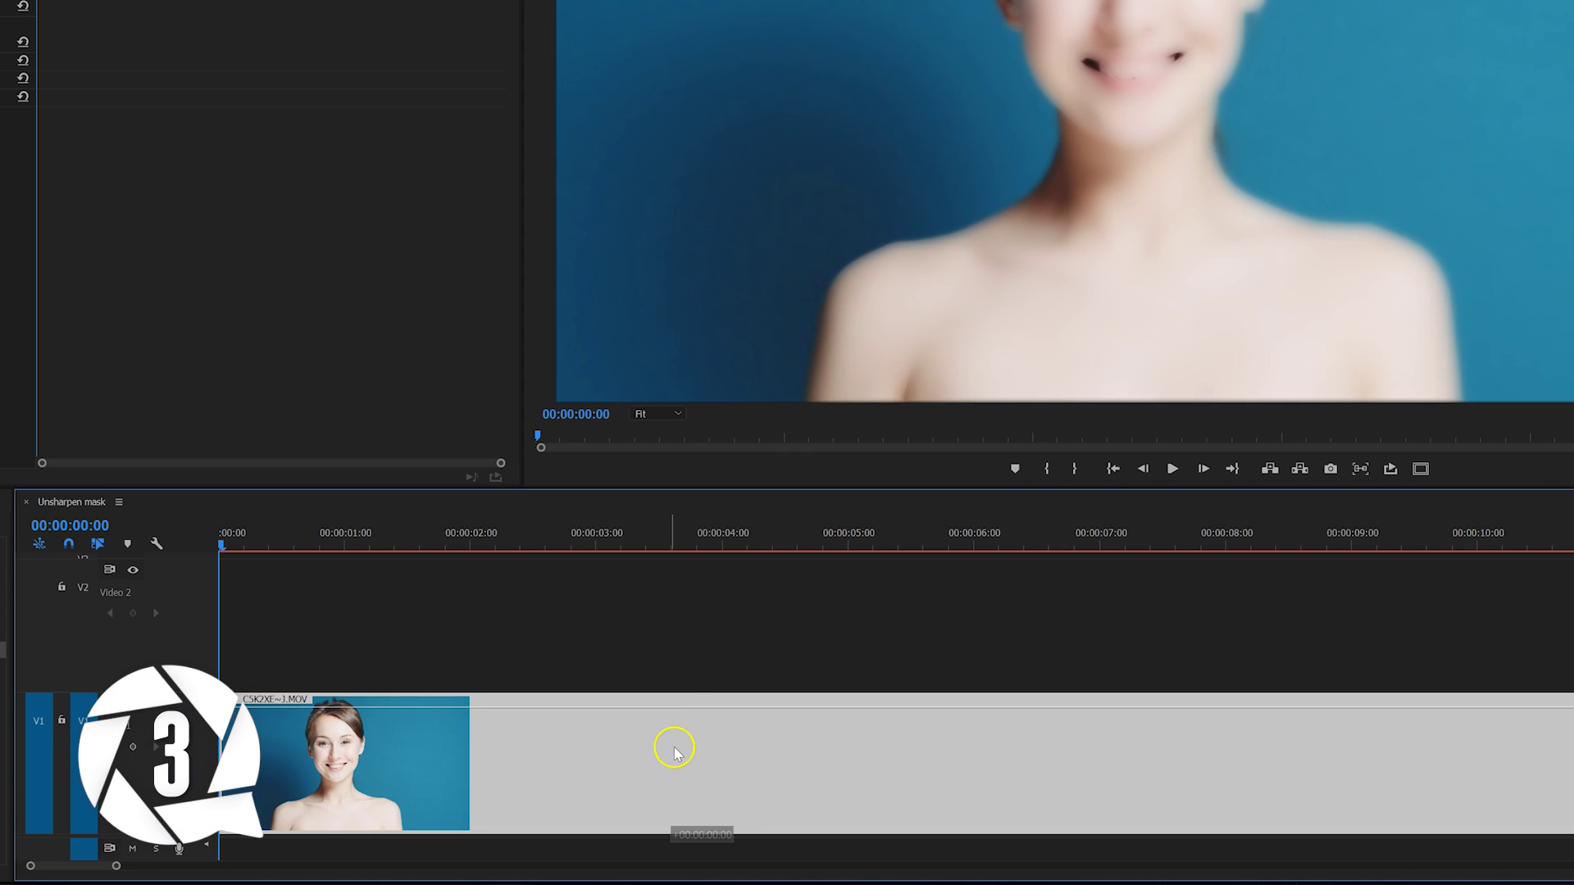
drag(674, 752, 678, 666)
click(681, 636)
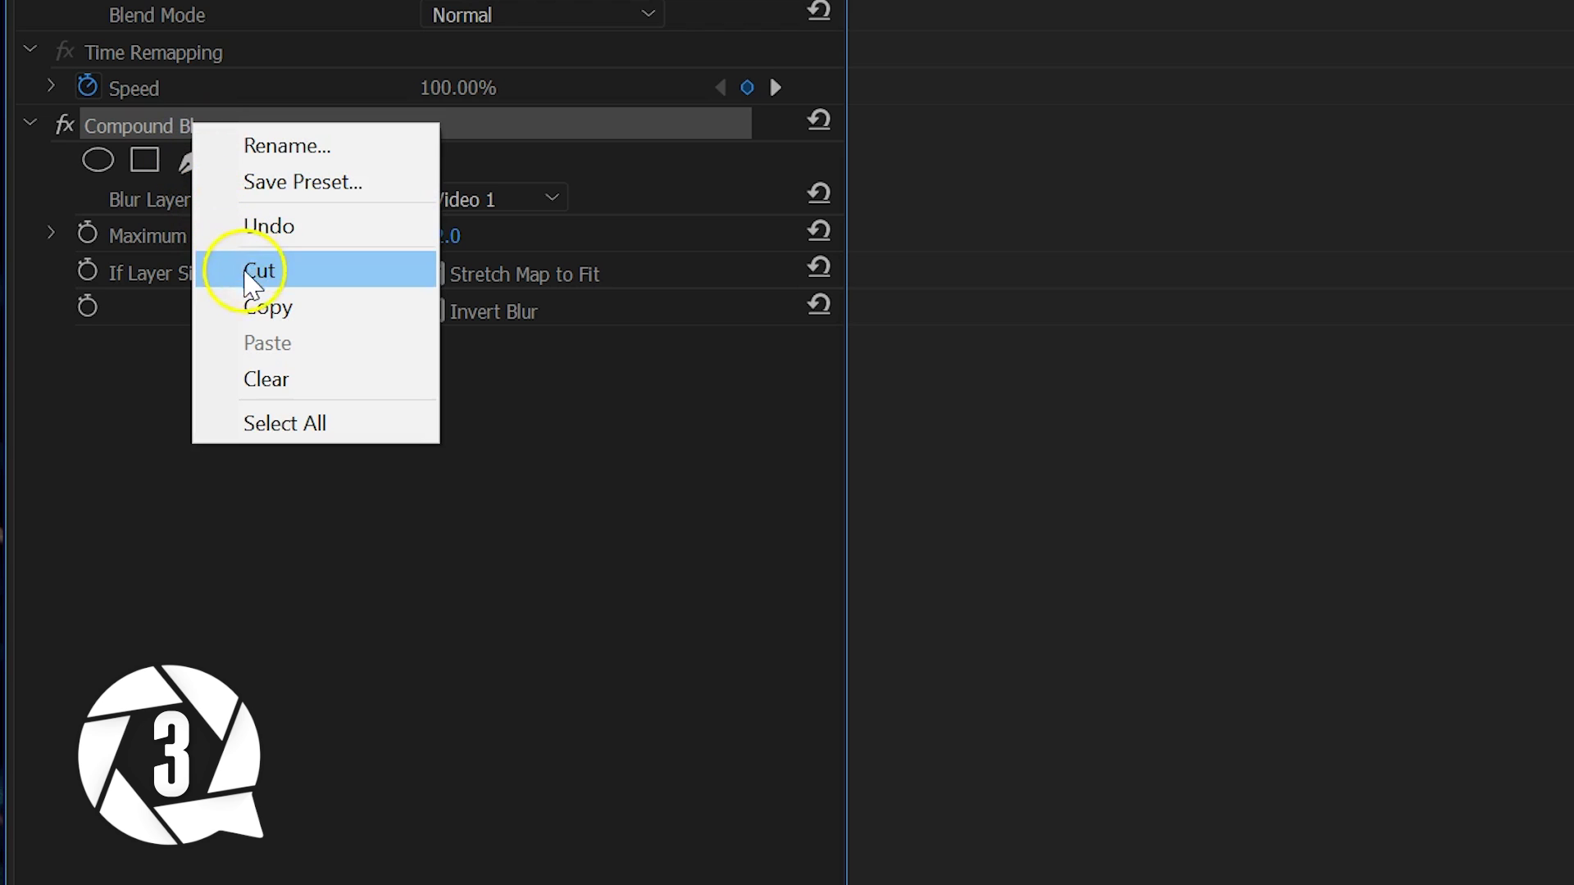
Clear Compound Blur from the lower copy and set its blend mode to Multiply.
click(291, 378)
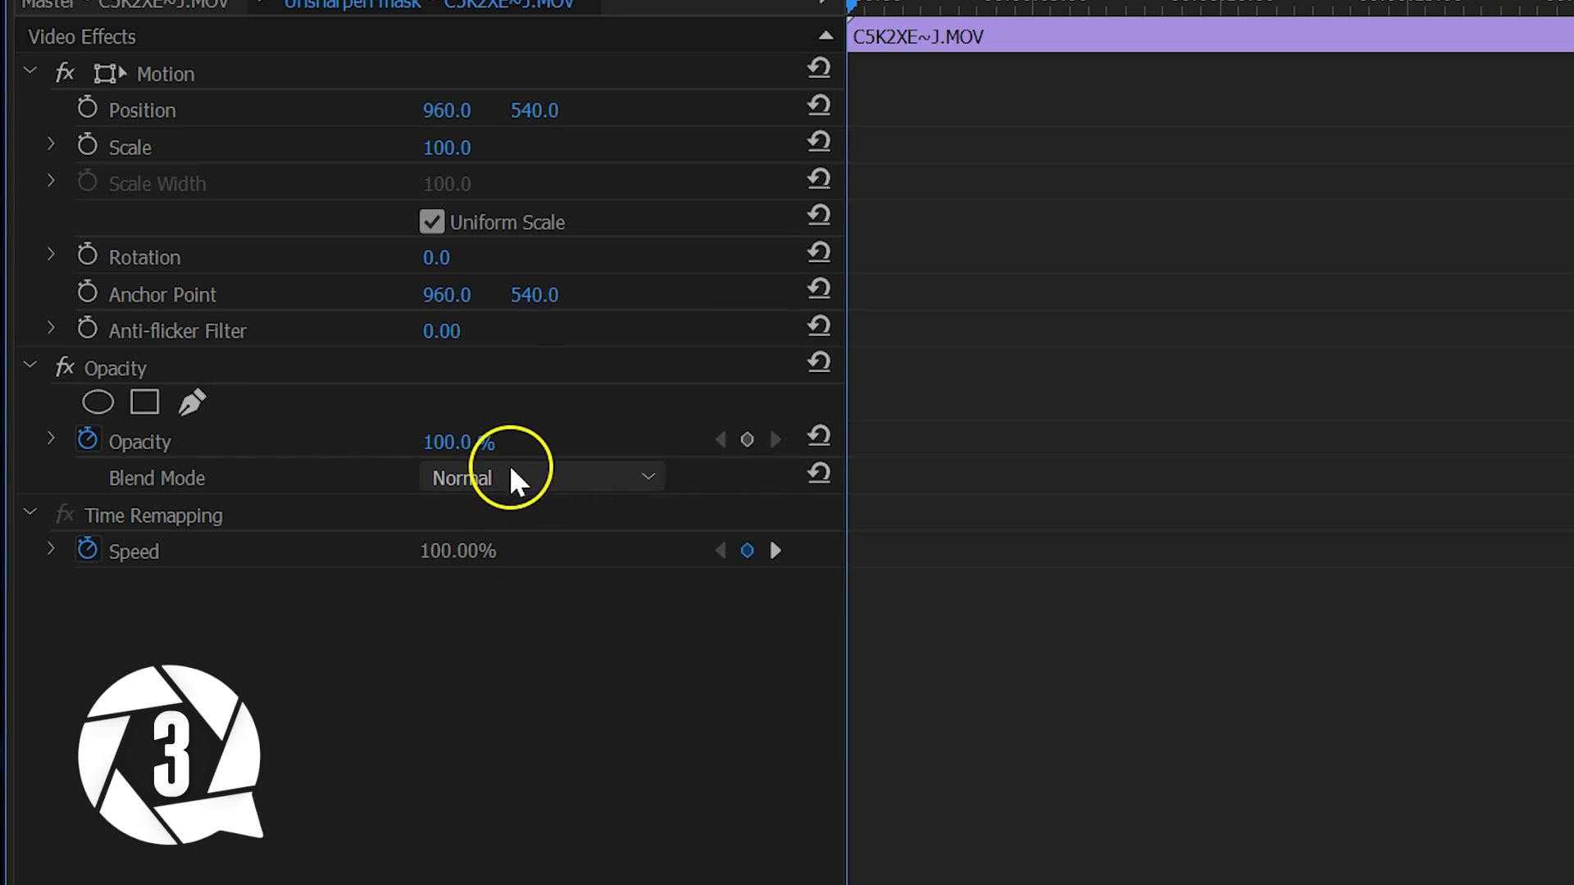
click(509, 476)
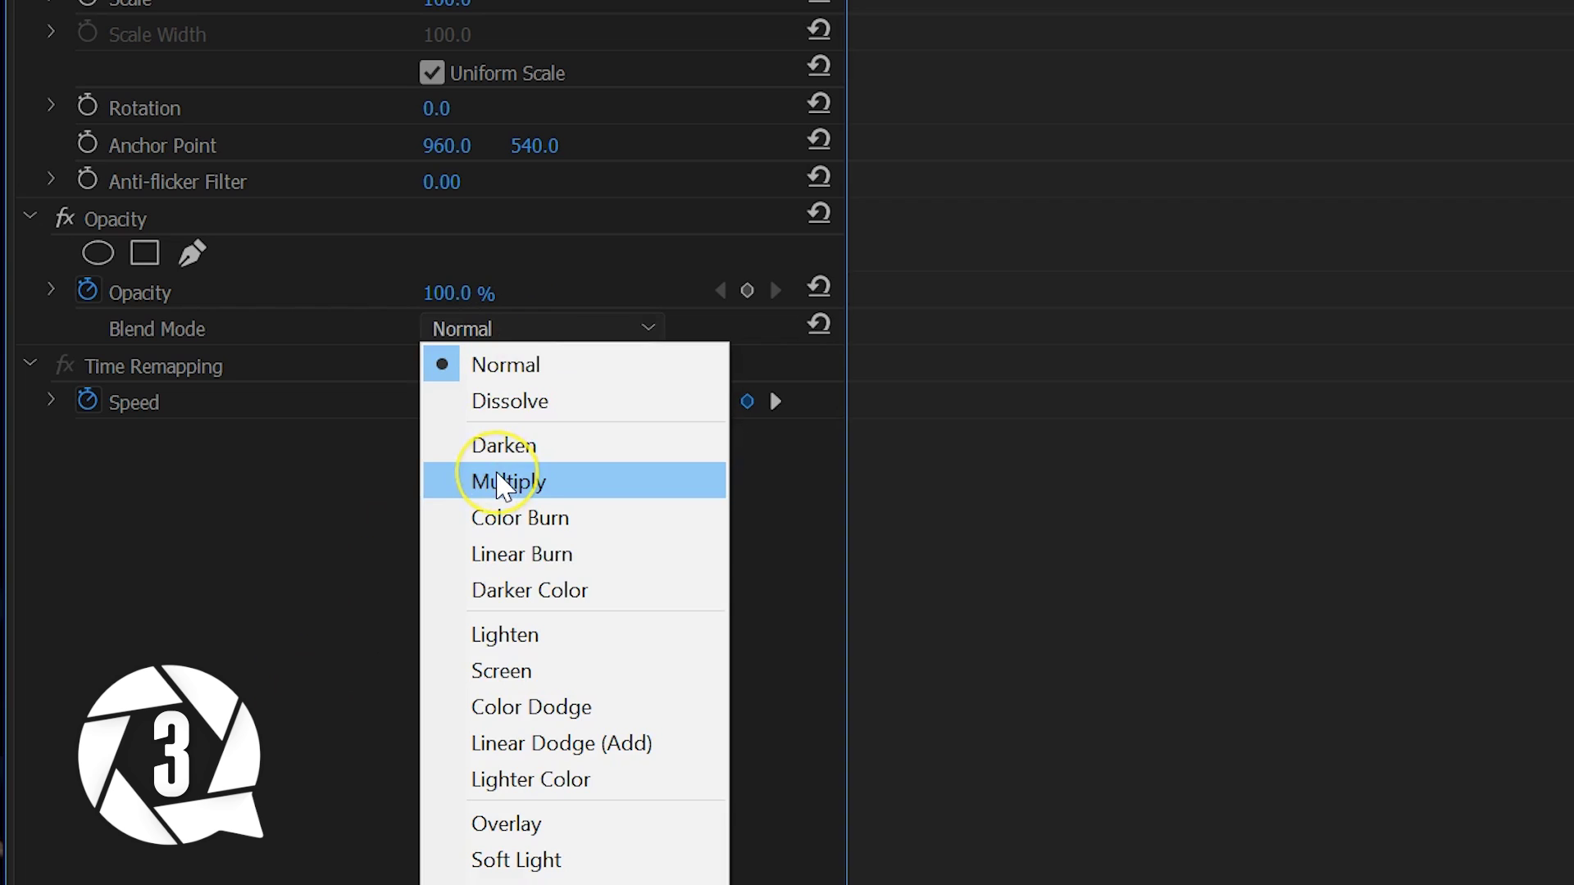
click(502, 510)
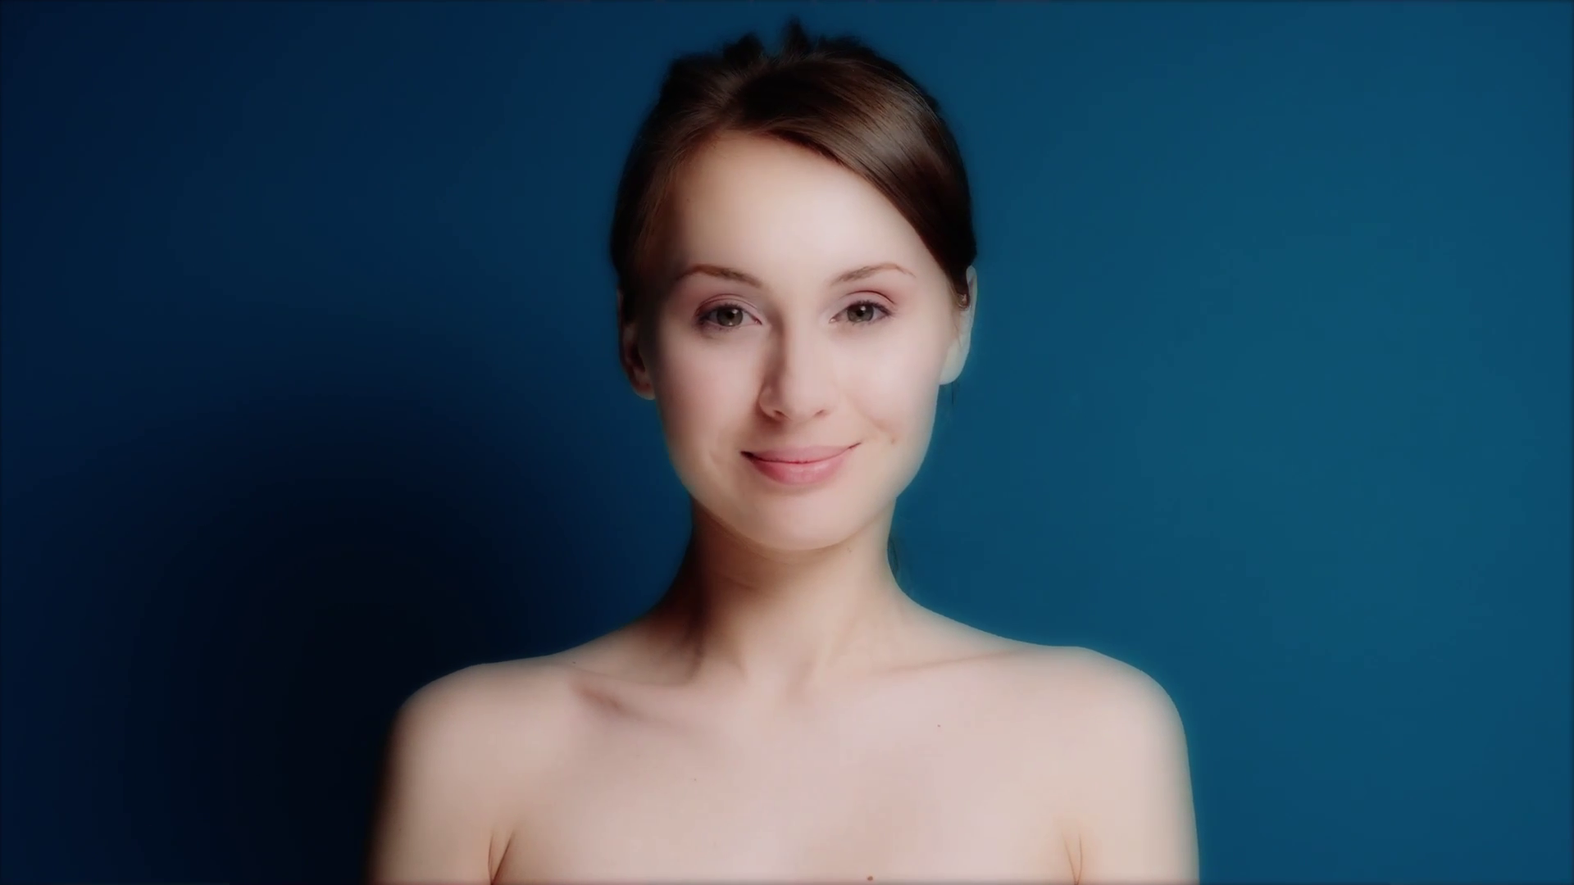
Apply Magnify to the portrait clip and raise its Feather to 75.
text(magnify)
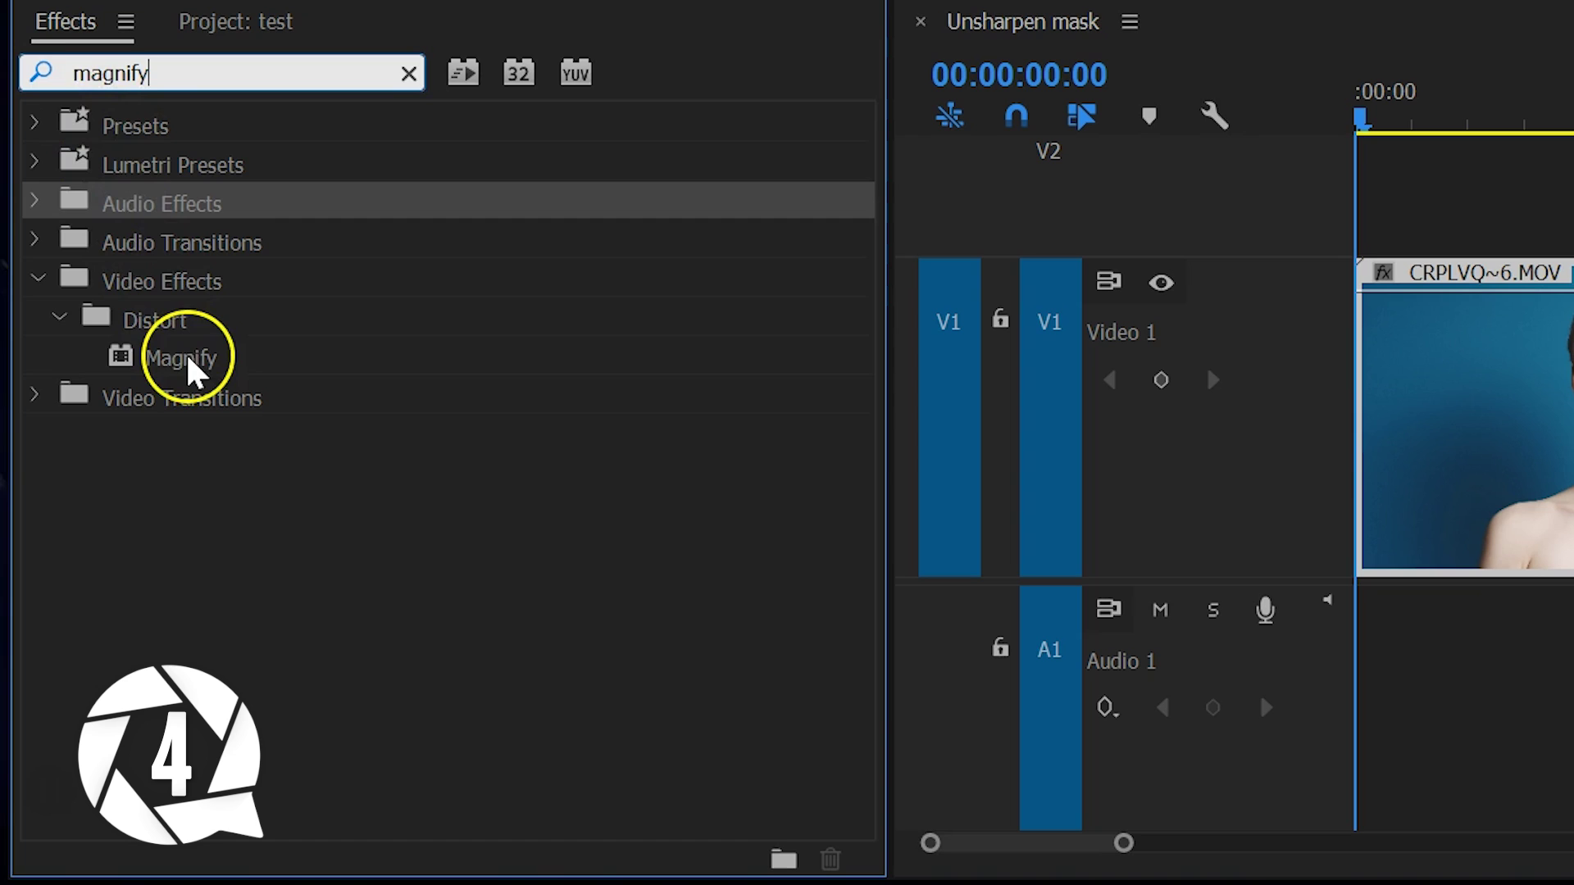
drag(189, 369, 1073, 411)
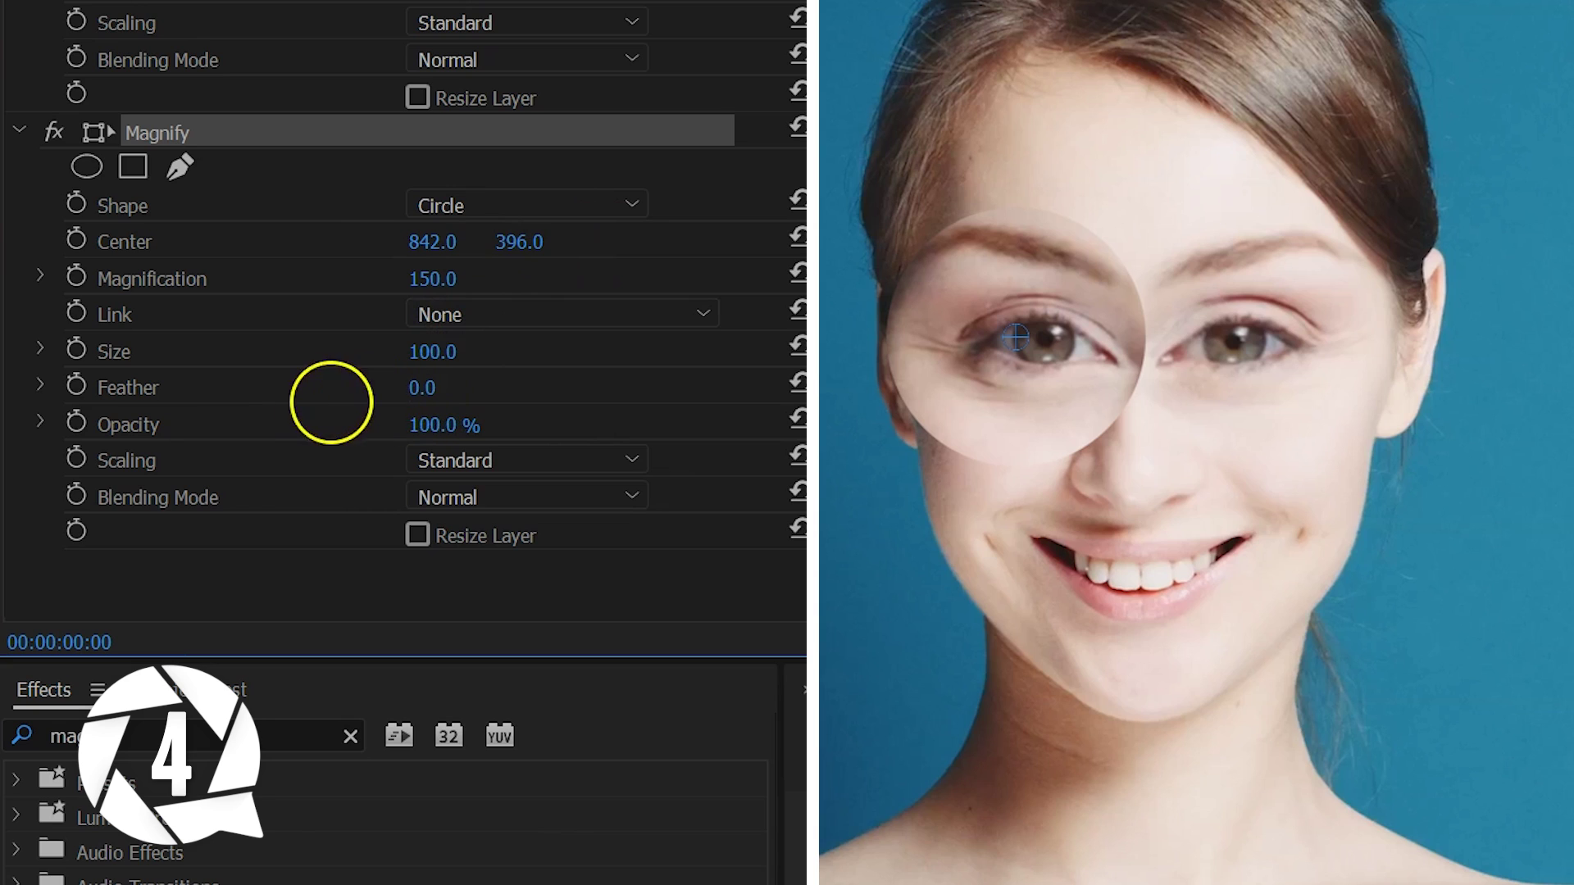
drag(332, 391, 366, 392)
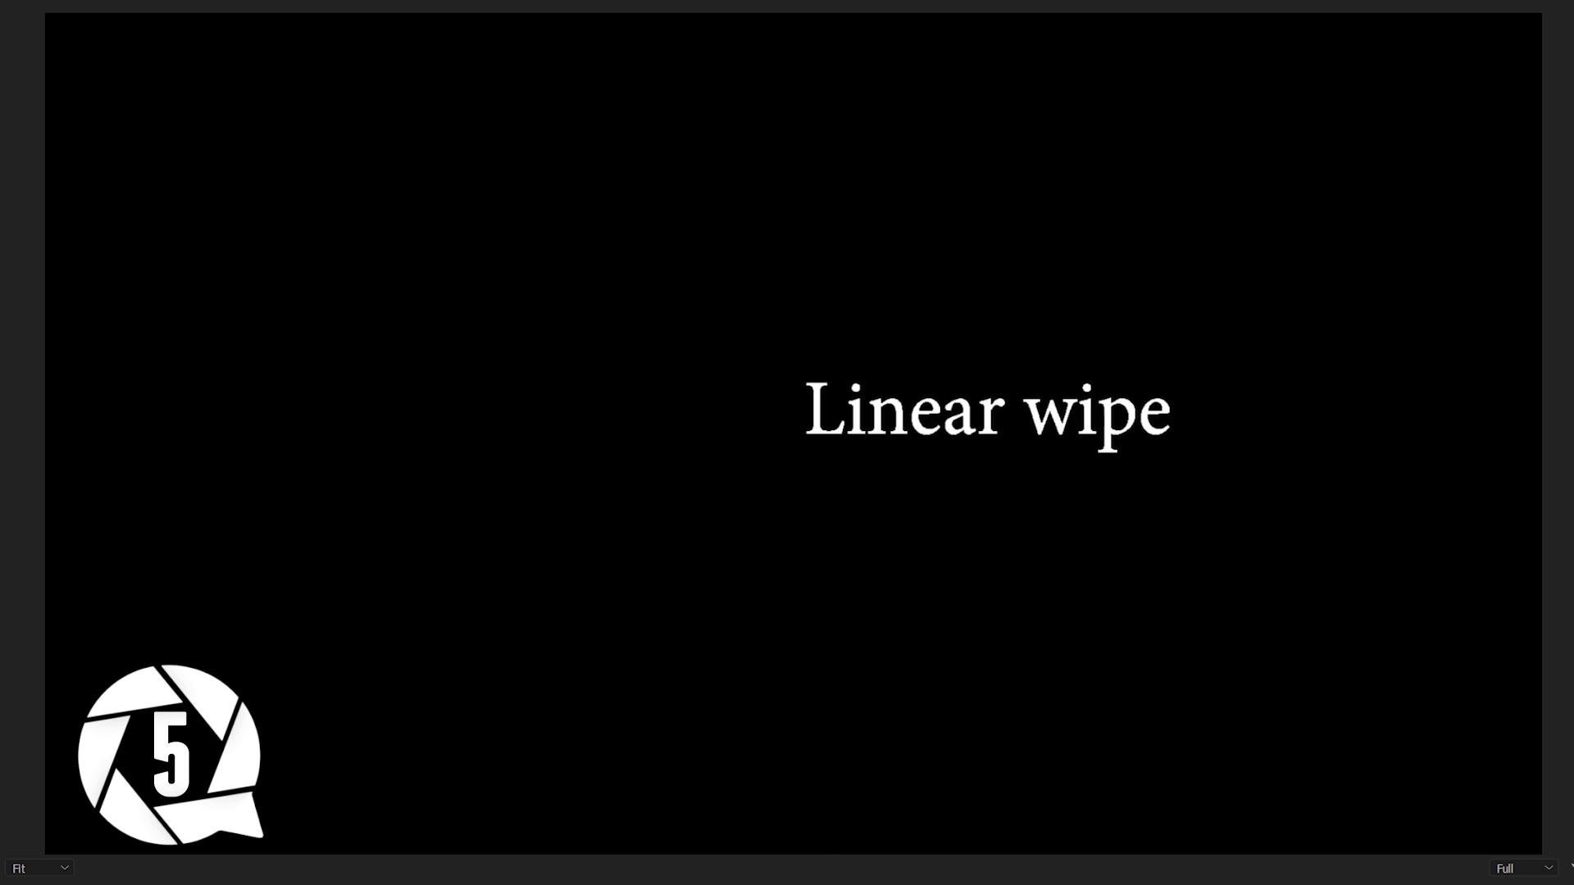
Apply Linear Wipe to the 'Linear wipe' text clip and set Transition Completion to 50%.
text(line)
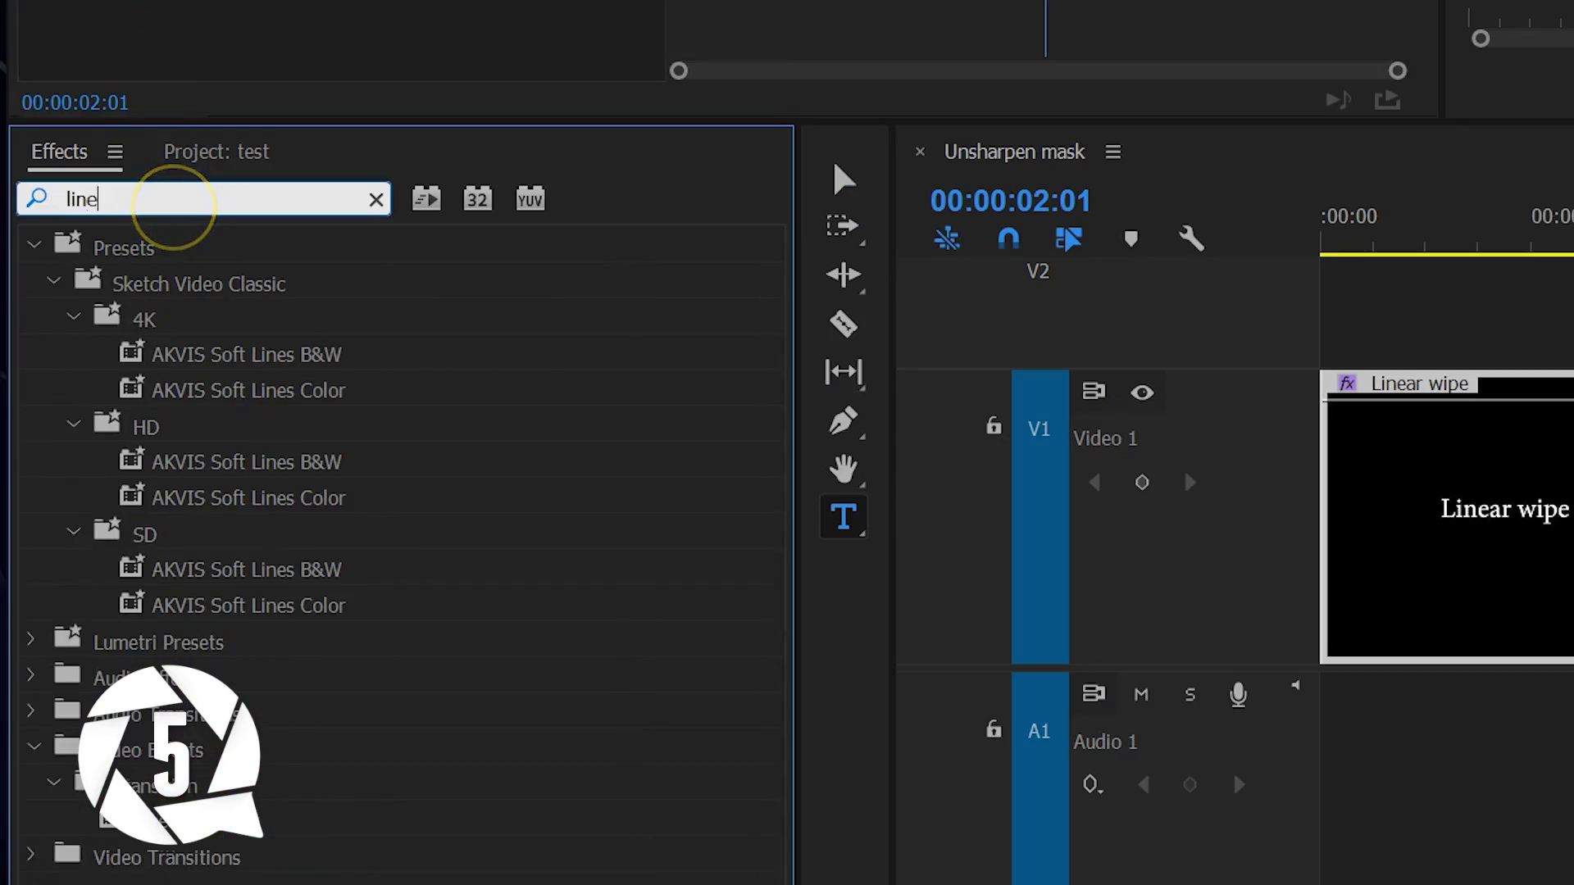
text(ar wipe)
drag(201, 459, 1529, 461)
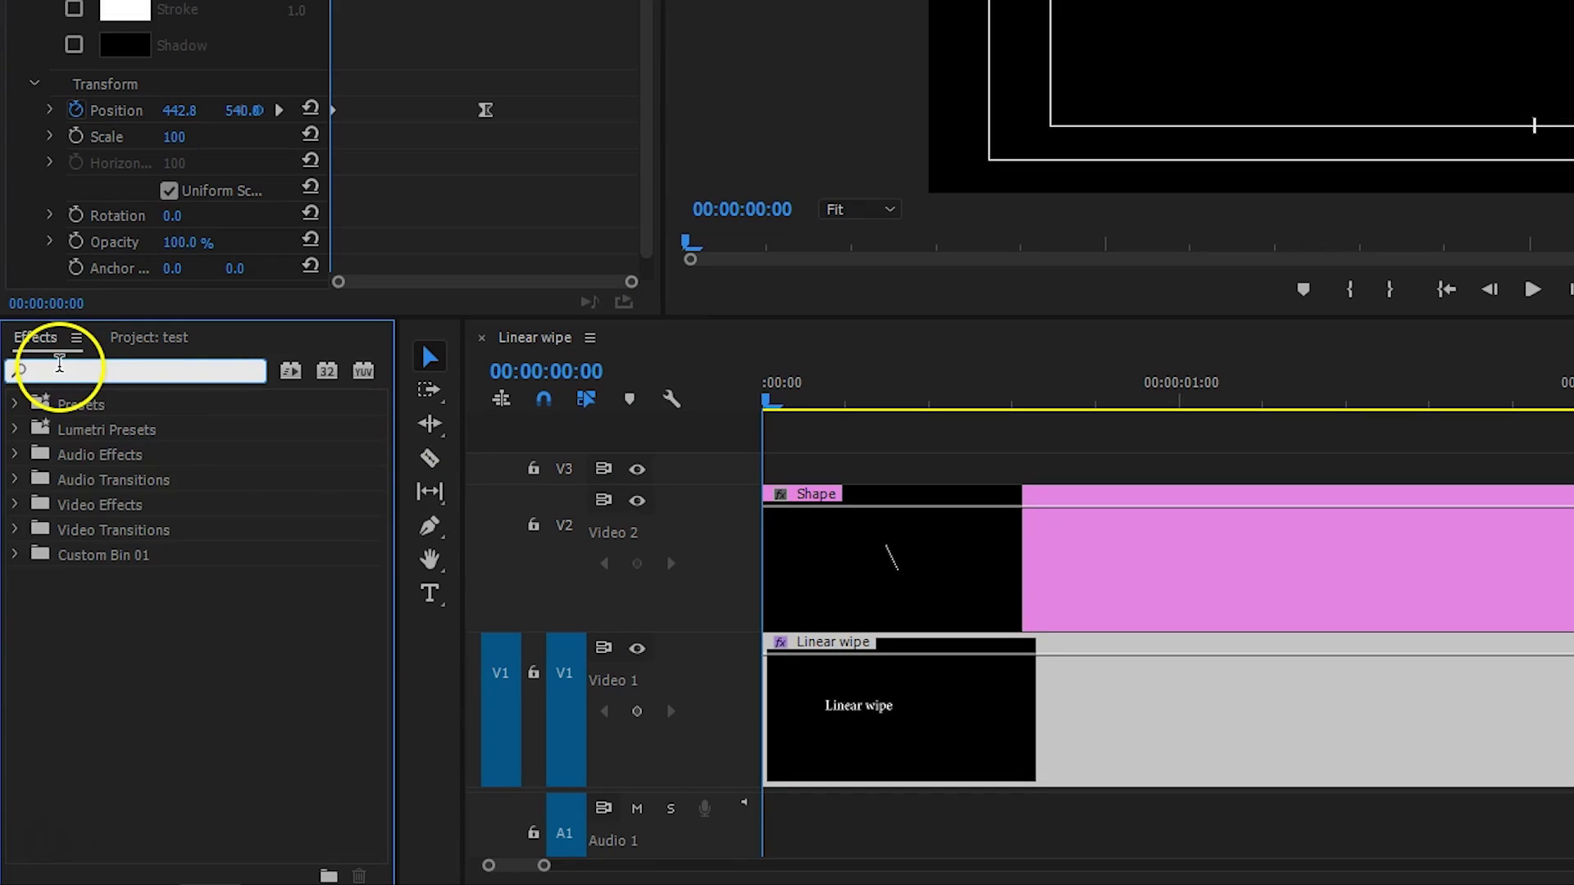
text(linear wipe)
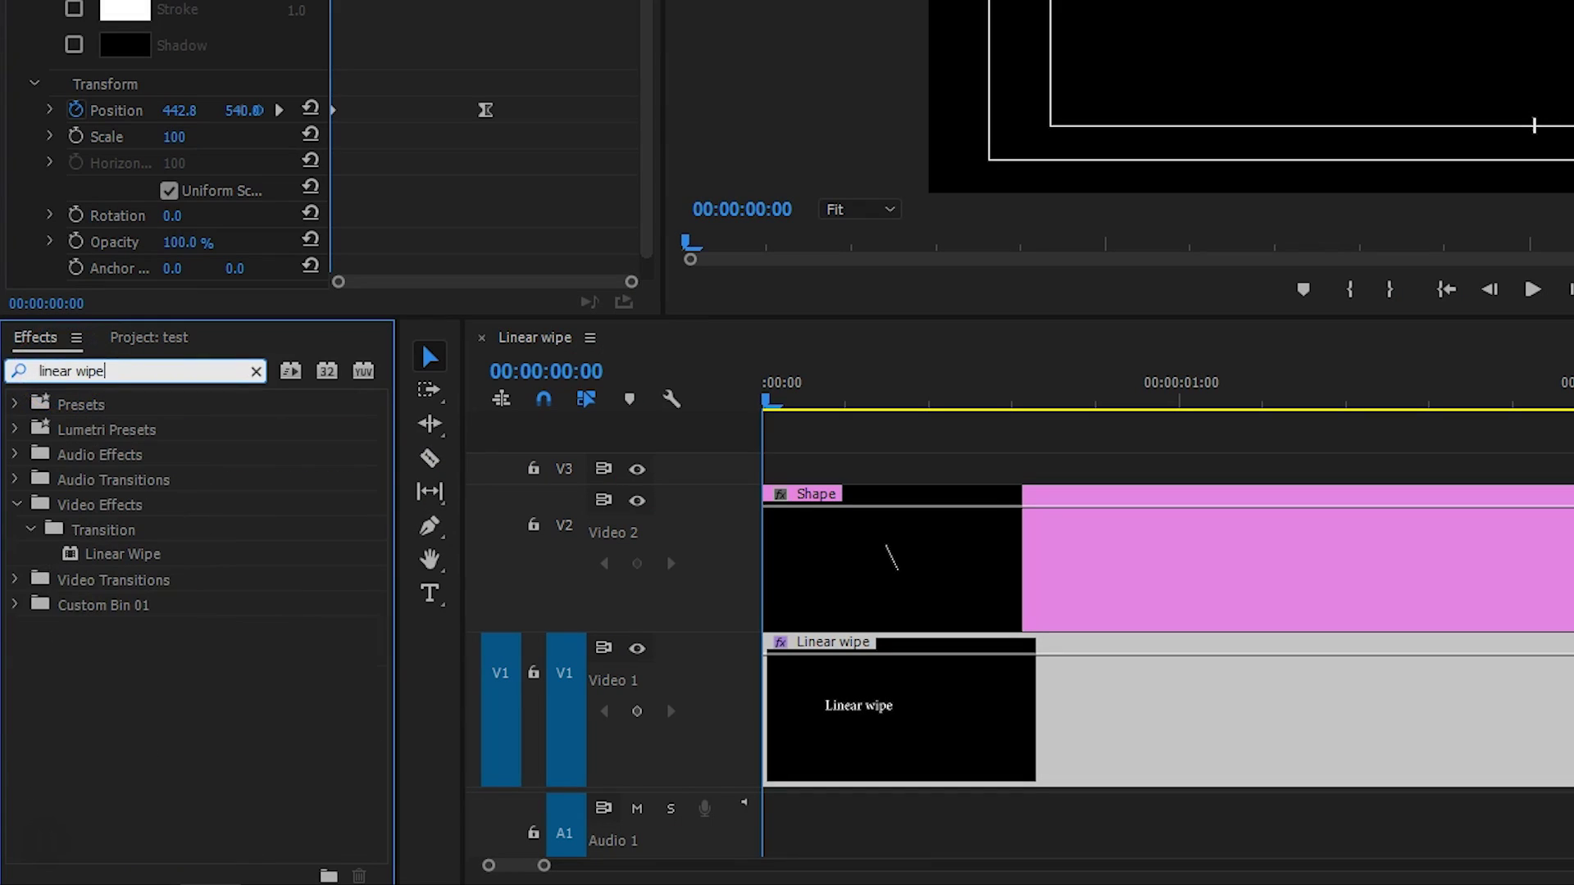
drag(86, 566, 908, 704)
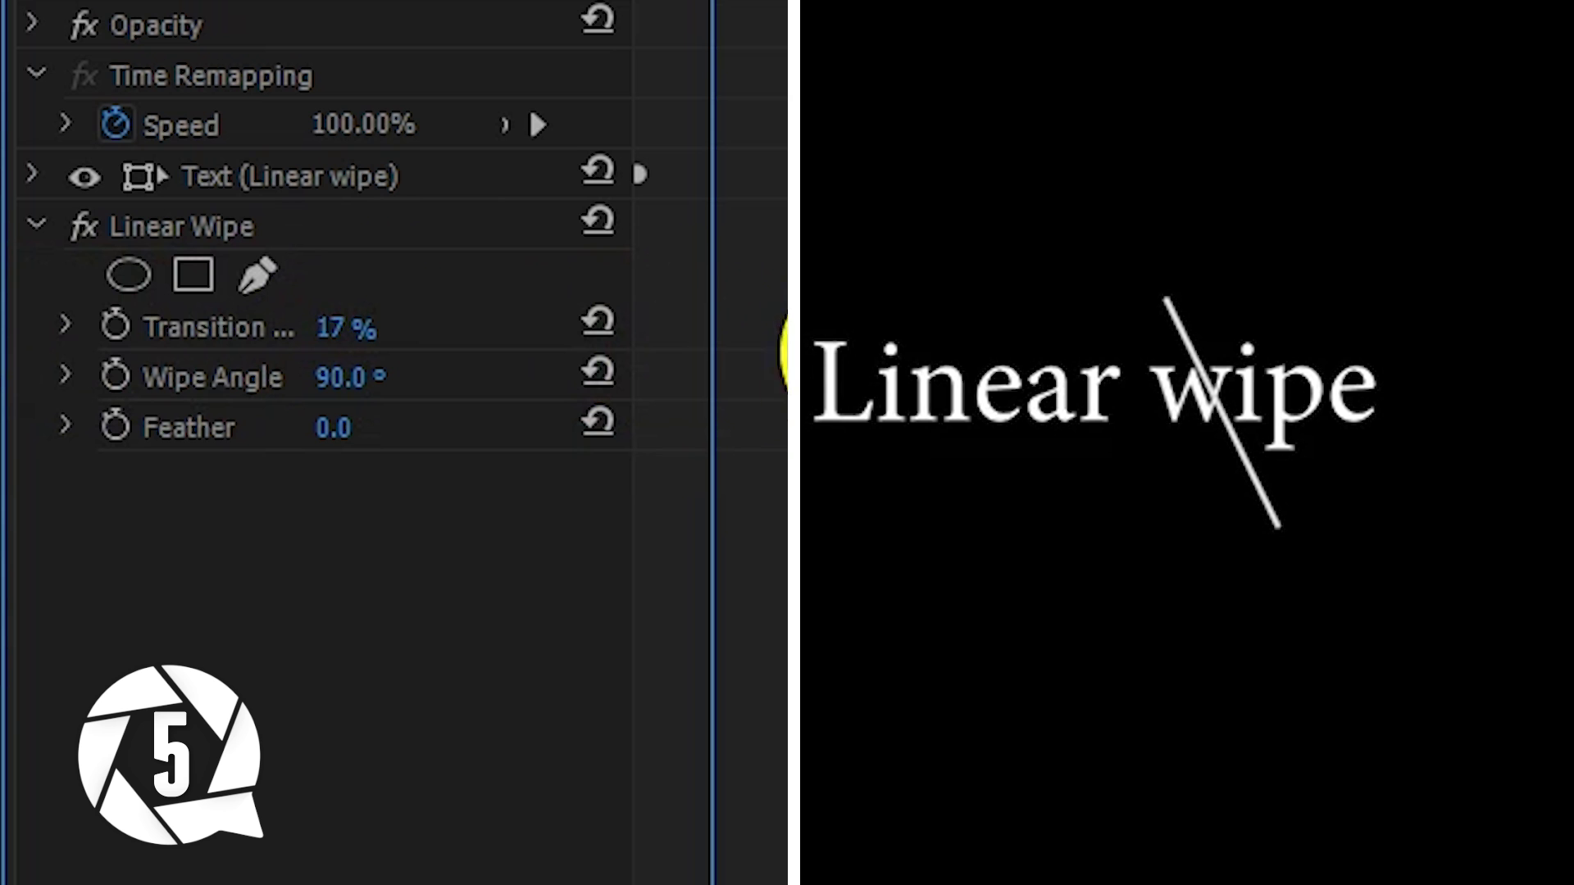
drag(348, 328, 106, 333)
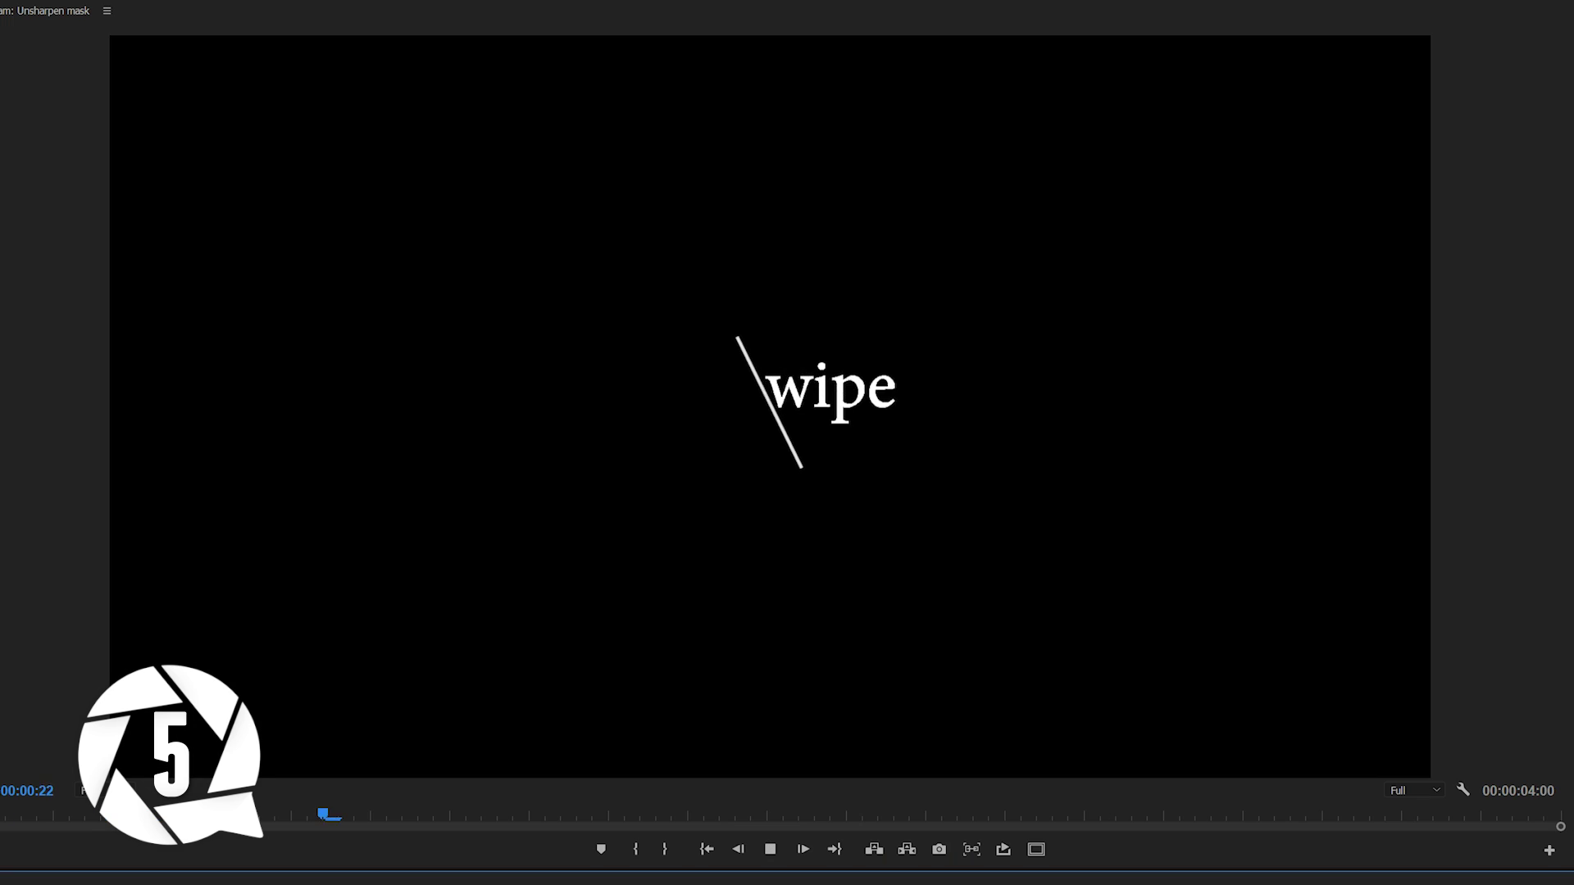